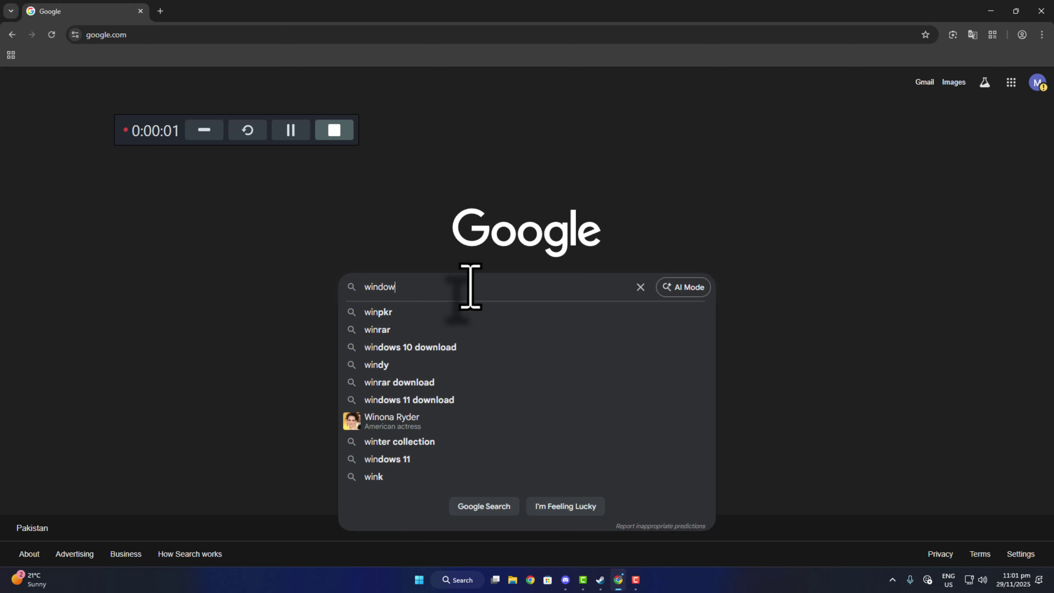
Search Google for 'windows 25h2 stuttering' and scroll through the results
type("s 24h2")
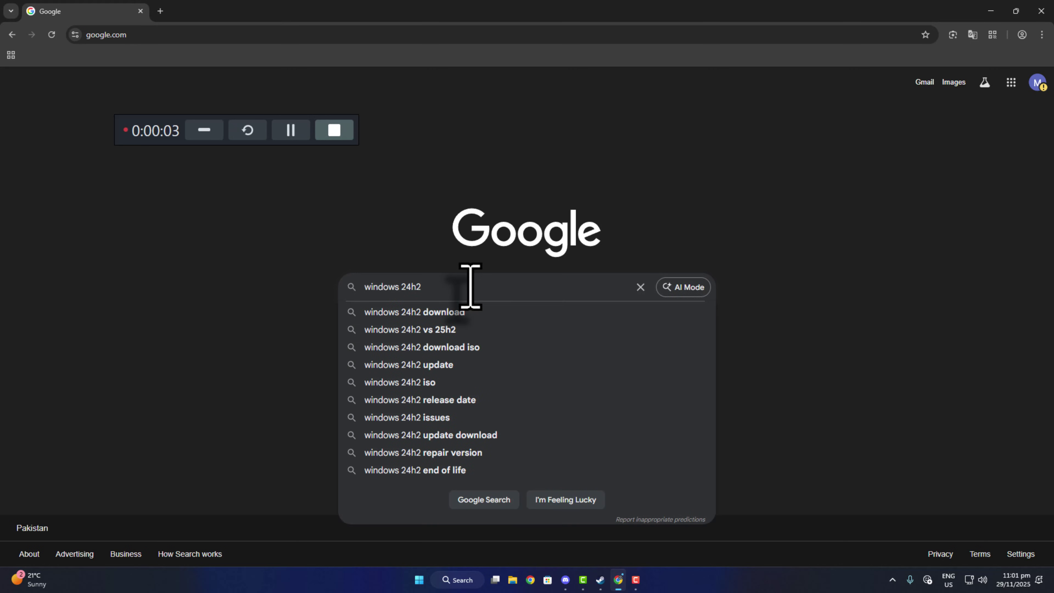
key("BackSpace")
key("BackSpace")
key("BackSpace")
type("5h2")
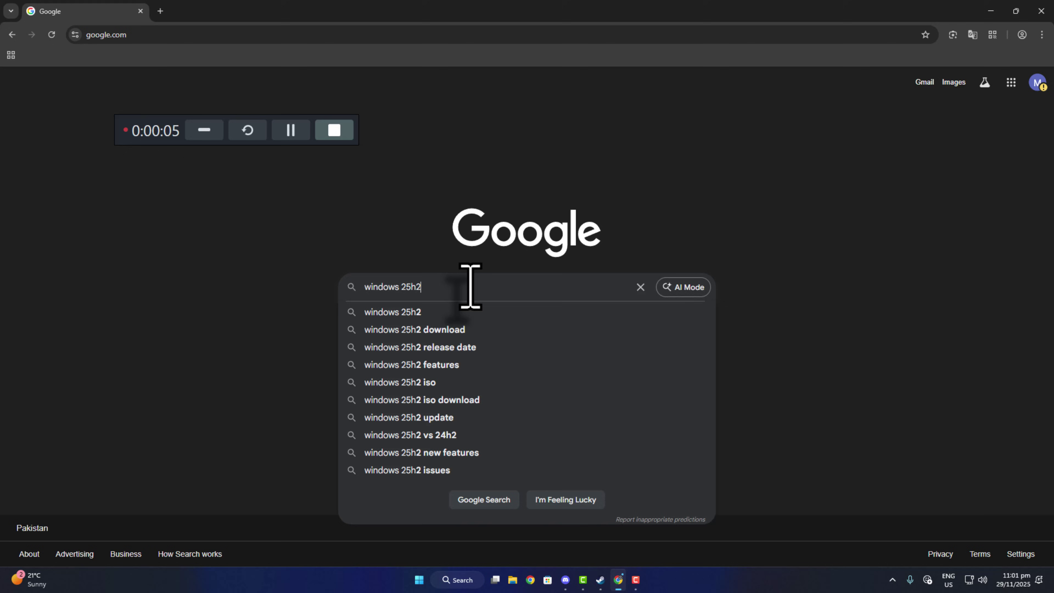
type(" s")
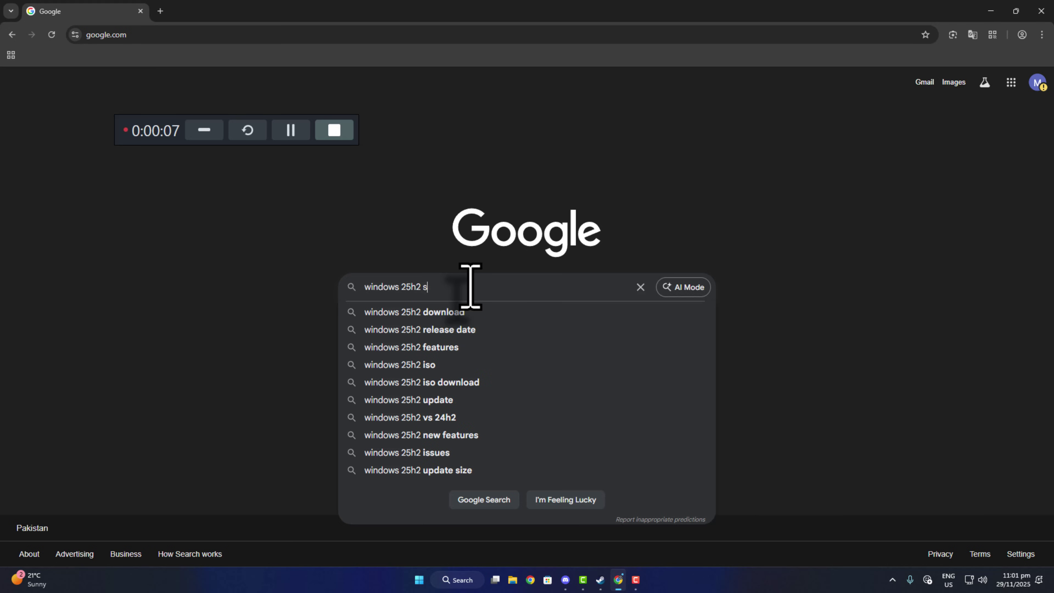
type("tuttering")
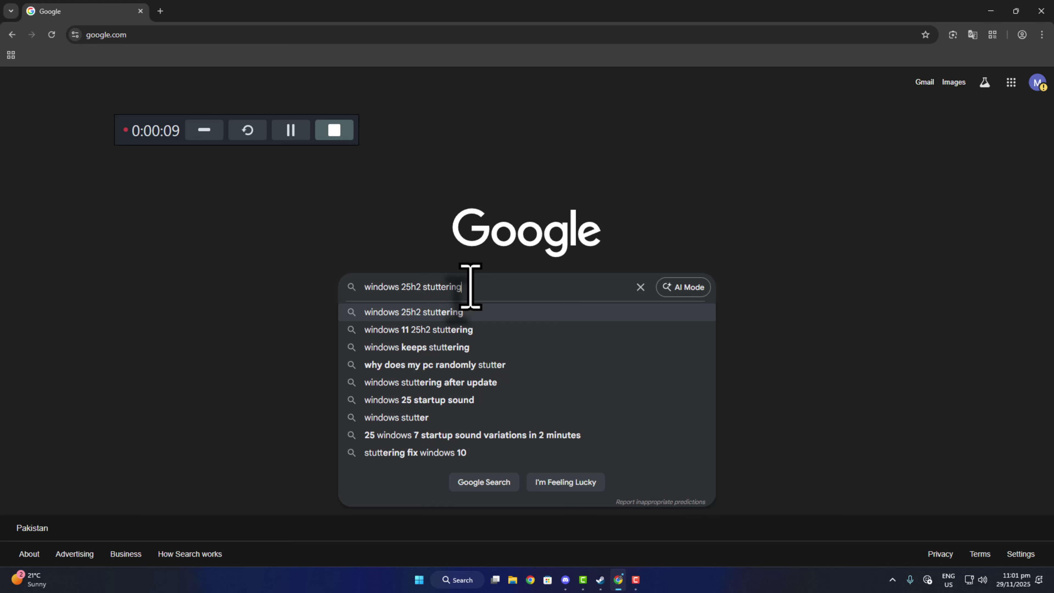
key("Return")
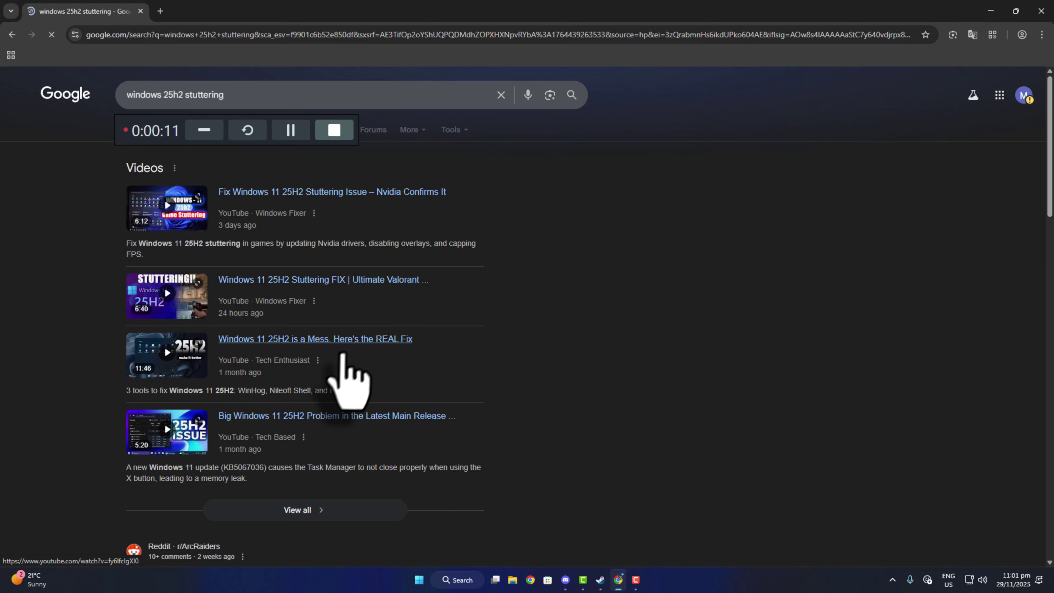
scroll(344, 373, "down", 5)
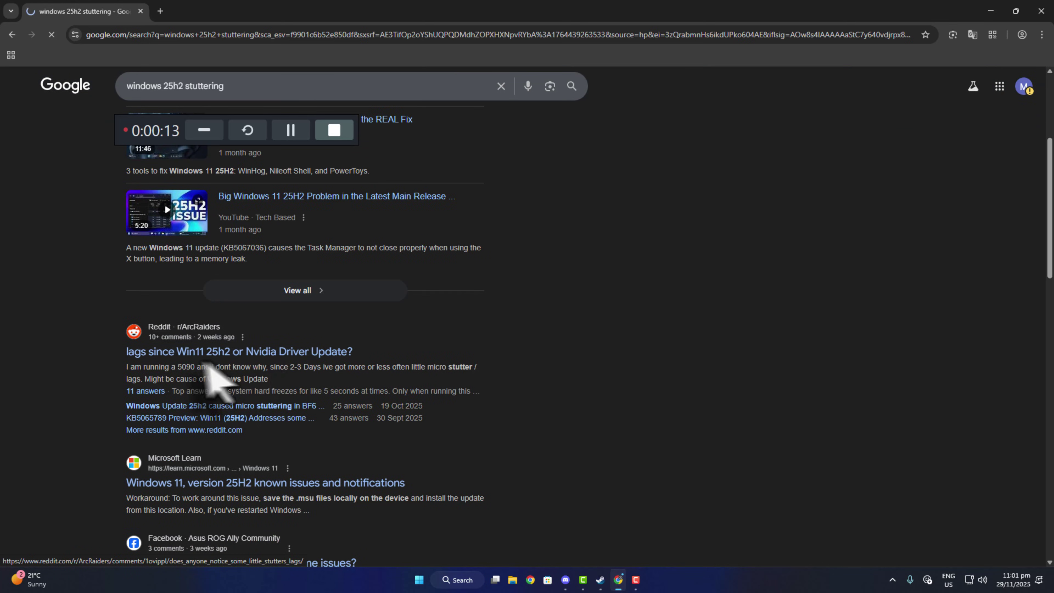
Open the Reddit thread on 25h2 lags and highlight the Nvidia Driver Update part of its title
left_click(249, 352)
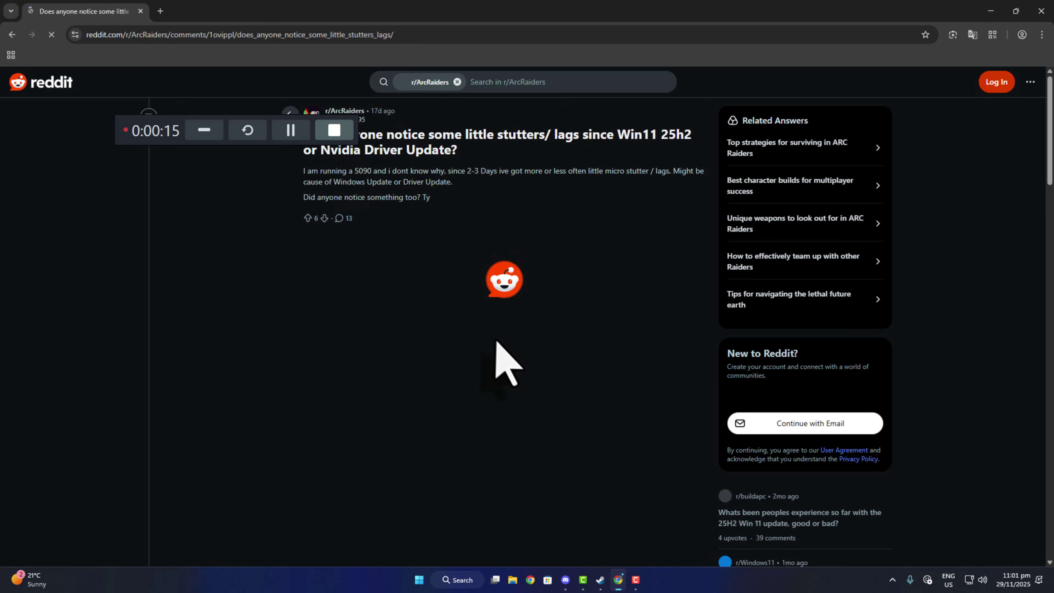
left_click_drag(240, 137, 168, 102)
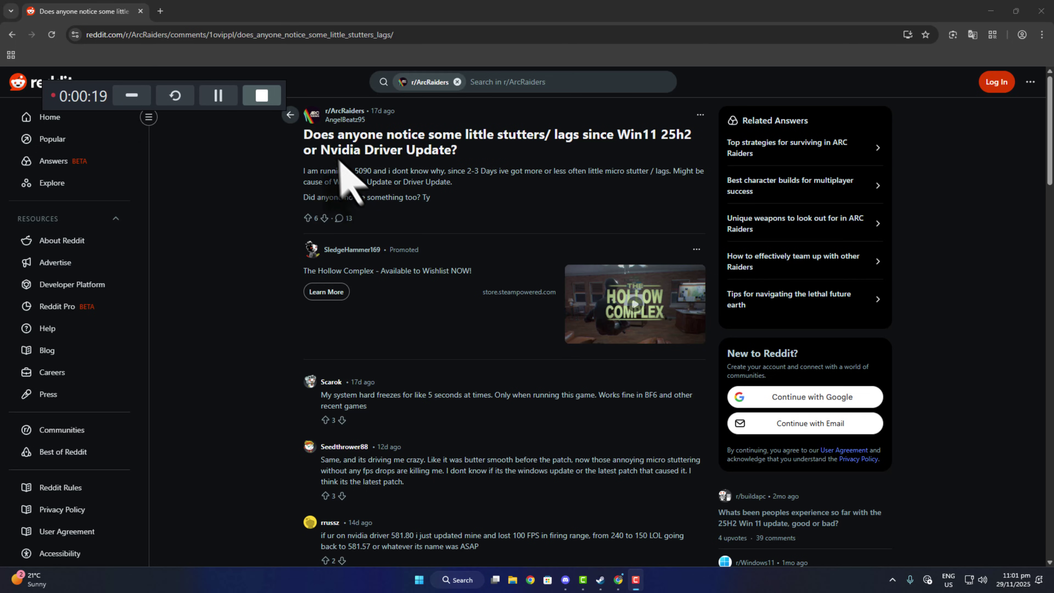
left_click_drag(319, 151, 461, 157)
scroll(494, 377, "down", 7)
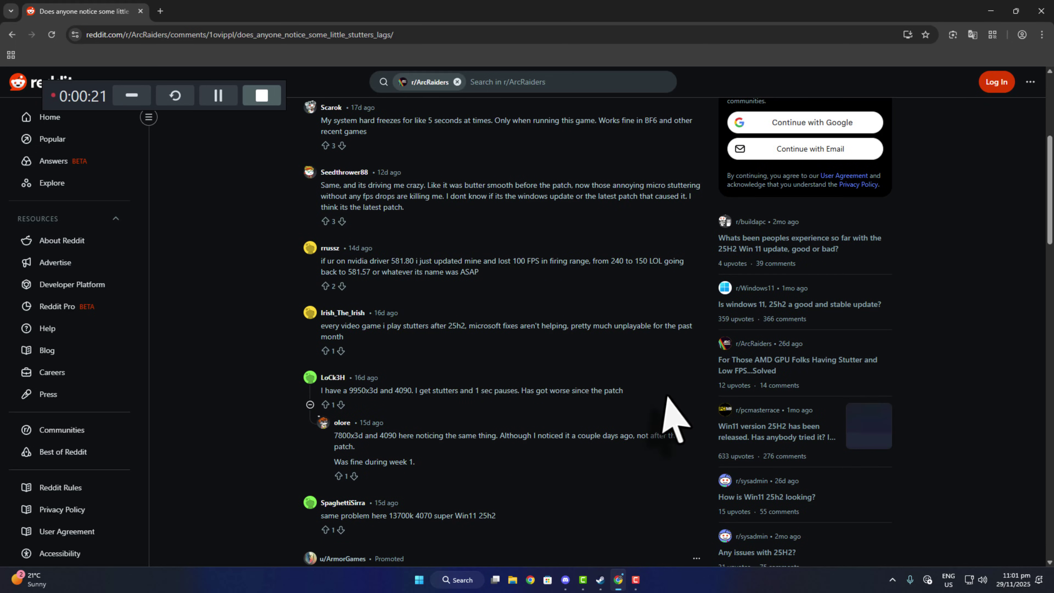
scroll(659, 412, "up", 2)
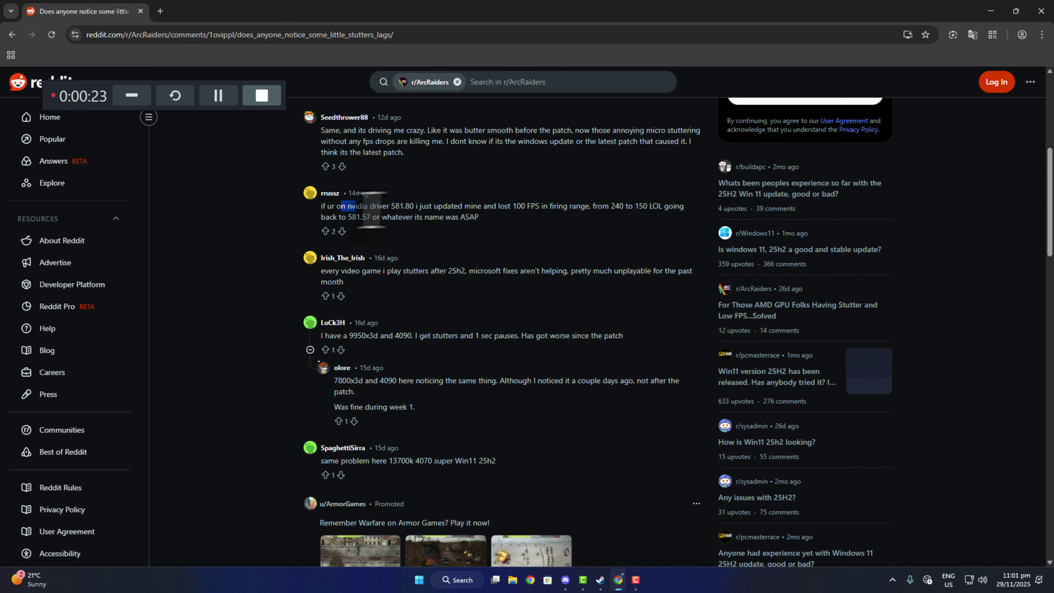
Highlight the lost 100 FPS comment, read further down the thread, then close Chrome
left_click_drag(350, 206, 446, 207)
left_click(336, 218)
left_click_drag(337, 218, 497, 207)
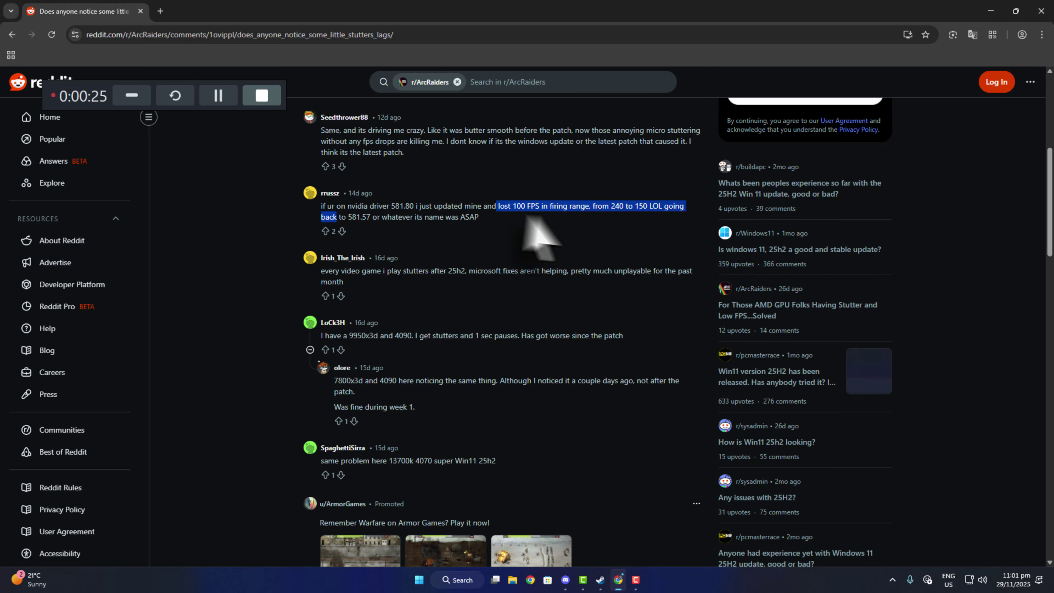
scroll(544, 245, "down", 8)
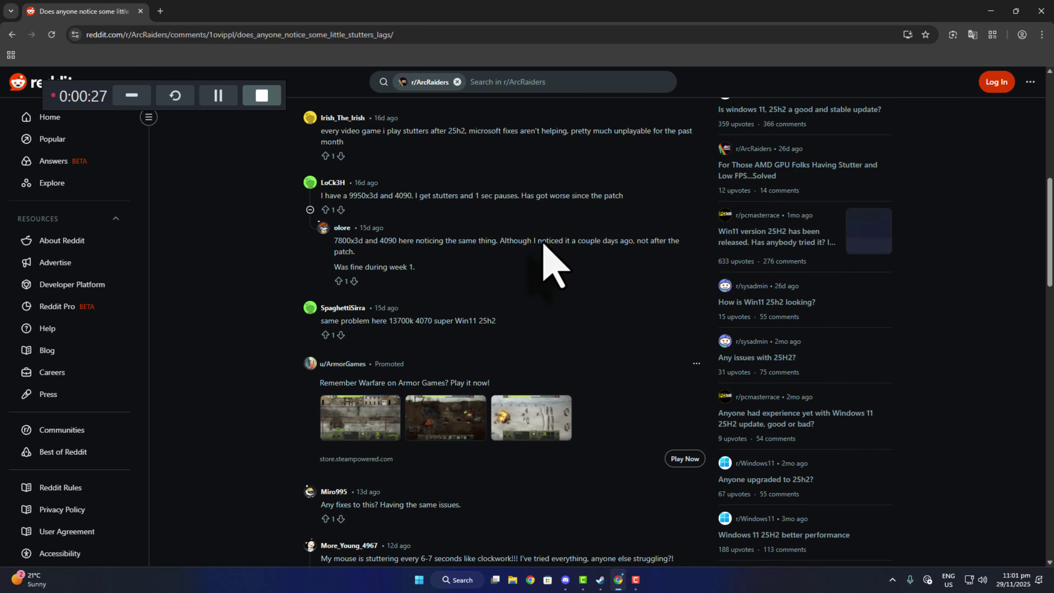
scroll(550, 269, "down", 3)
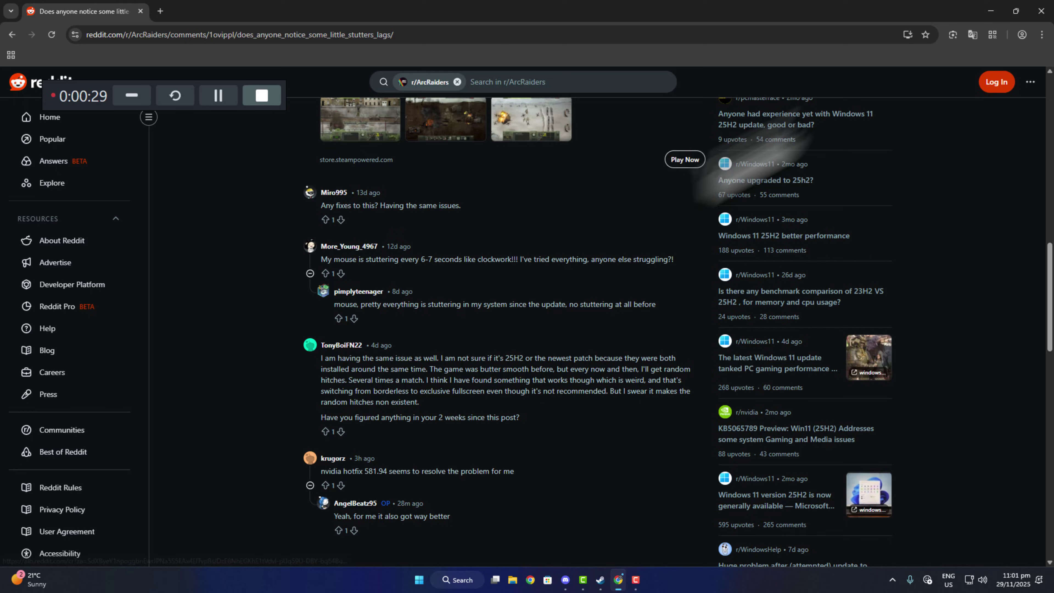
left_click(1040, 11)
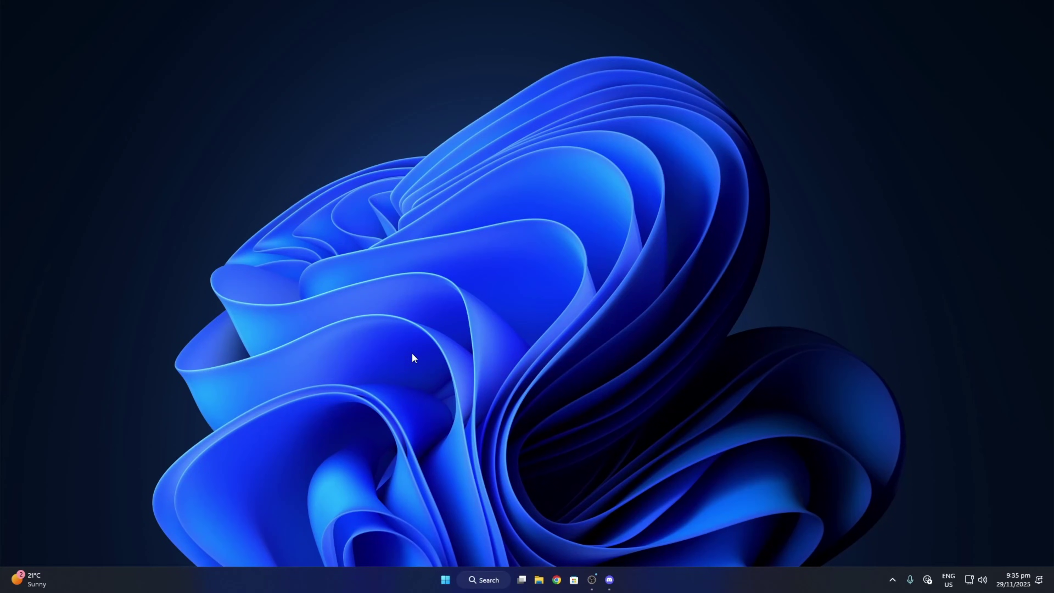
Refresh the desktop, then launch NVIDIA Control Panel from the desktop's Show more options menu
right_click(645, 357)
left_click(690, 228)
right_click(629, 240)
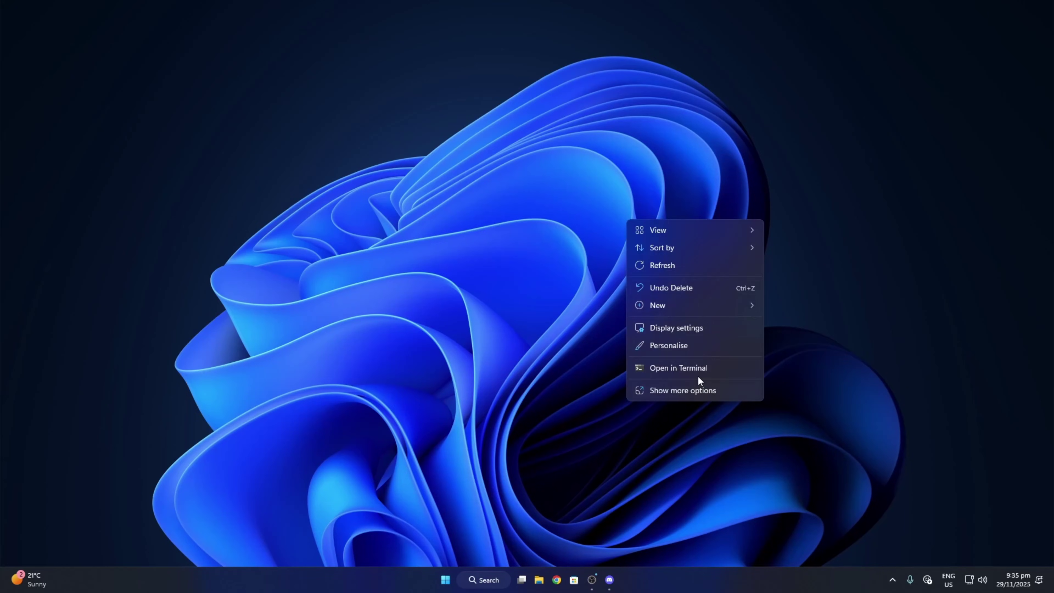
left_click(691, 390)
left_click(672, 316)
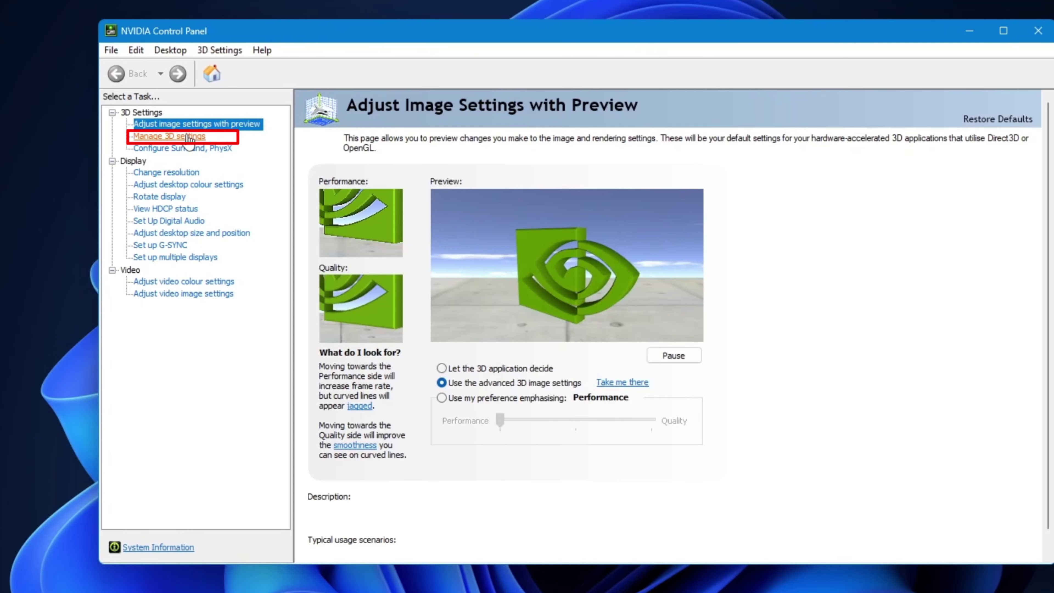
Restore Manage 3D Settings' global settings to defaults, confirm with Yes, and review the list
left_click(189, 137)
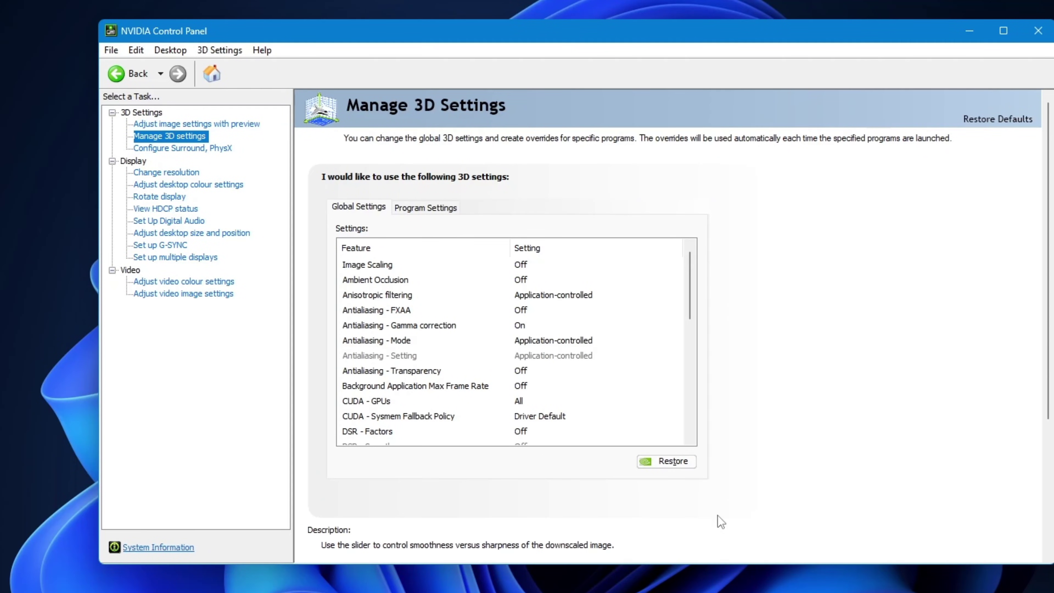
left_click(682, 460)
left_click(634, 296)
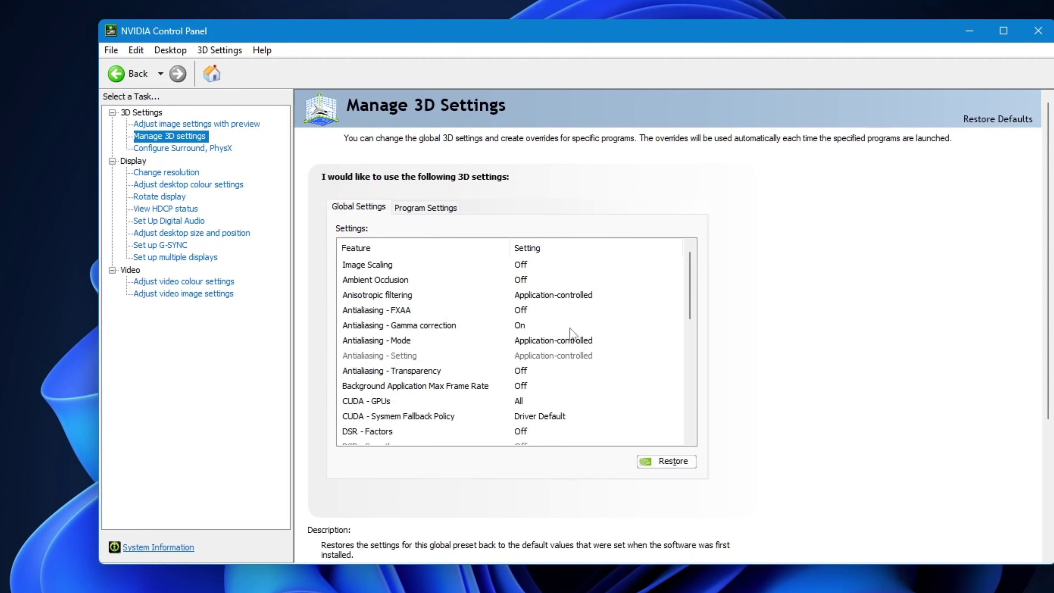
scroll(568, 334, "down", 1)
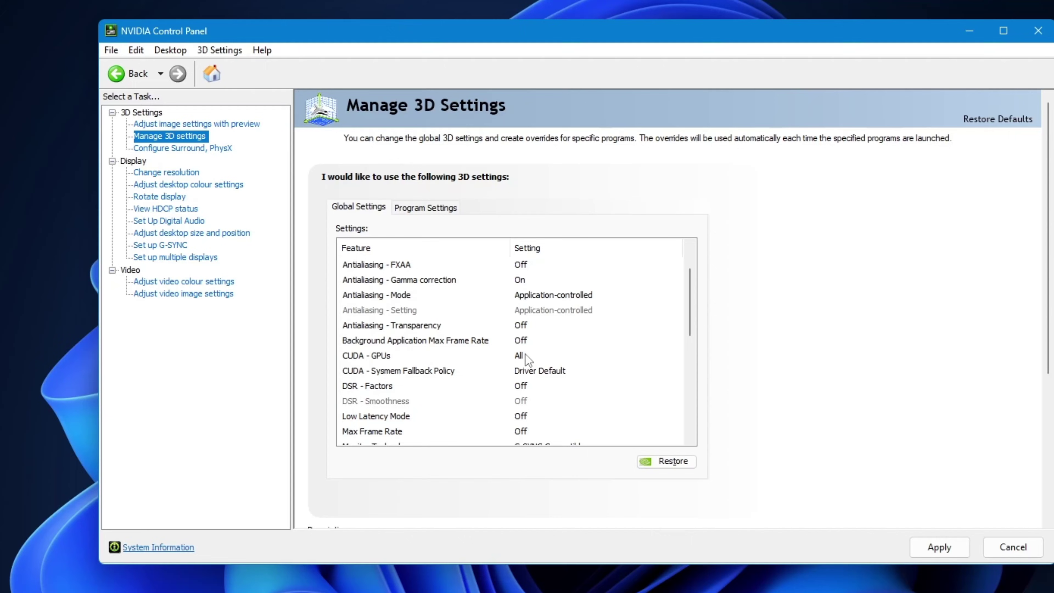
scroll(523, 375, "down", 1)
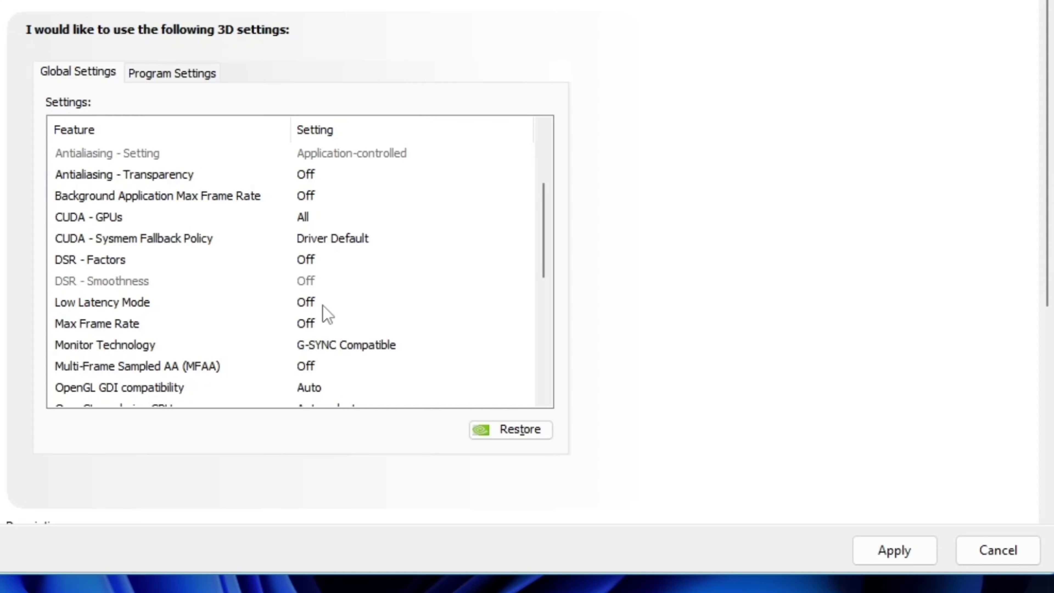
Set global Low Latency Mode to On, then select Max Frame Rate, leaving it Off
left_click(323, 304)
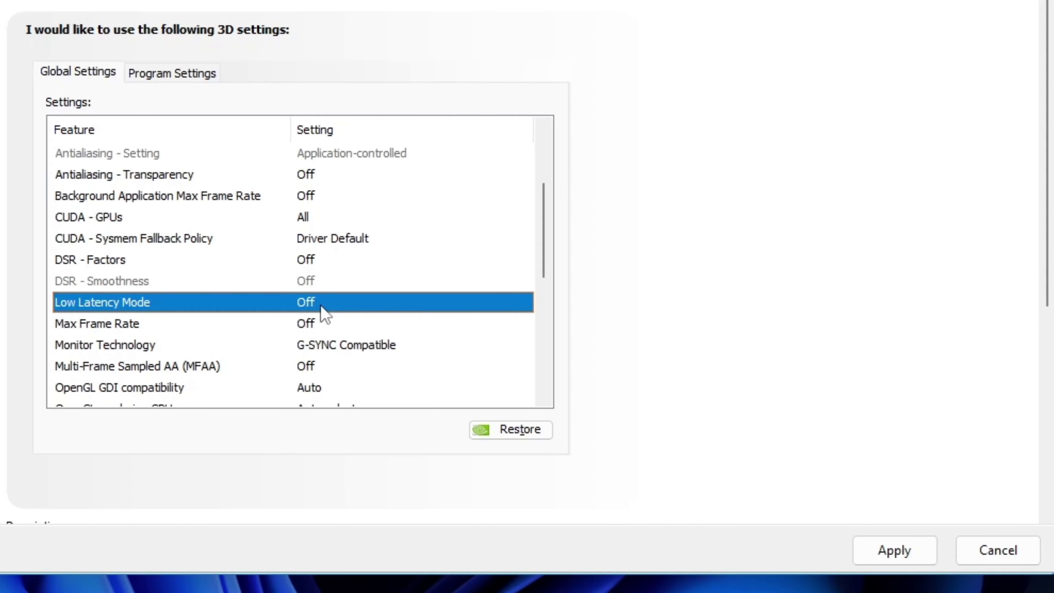
left_click(323, 305)
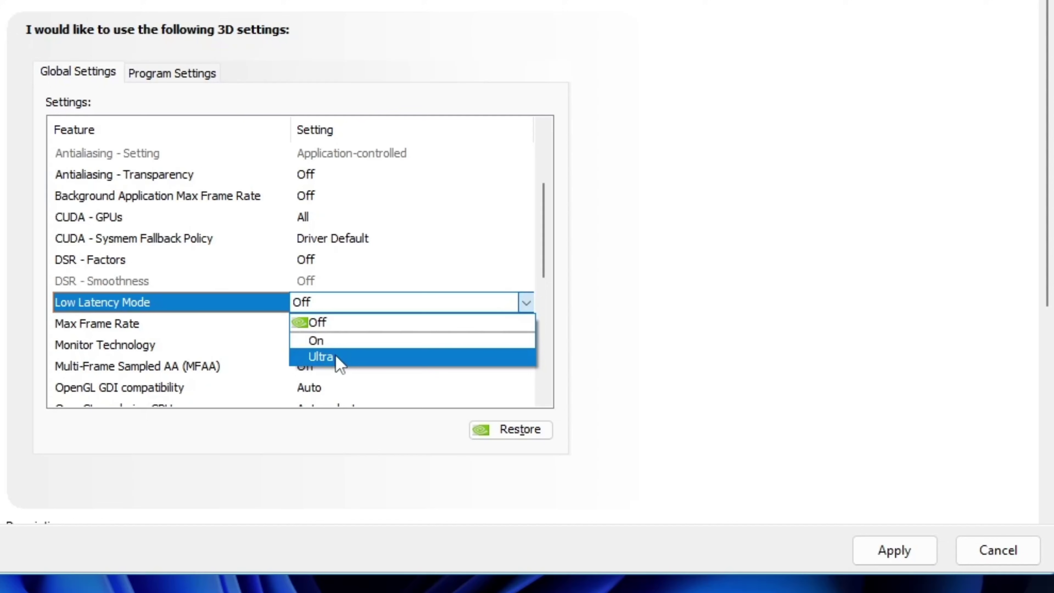
left_click(336, 342)
scroll(343, 345, "up", 2)
scroll(343, 345, "down", 1)
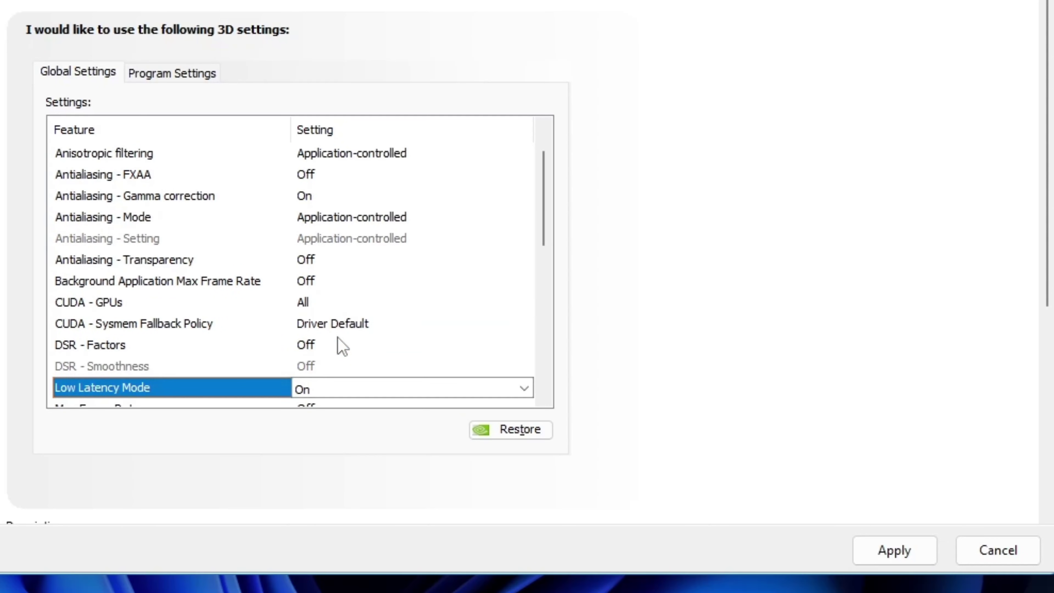
scroll(240, 316, "down", 2)
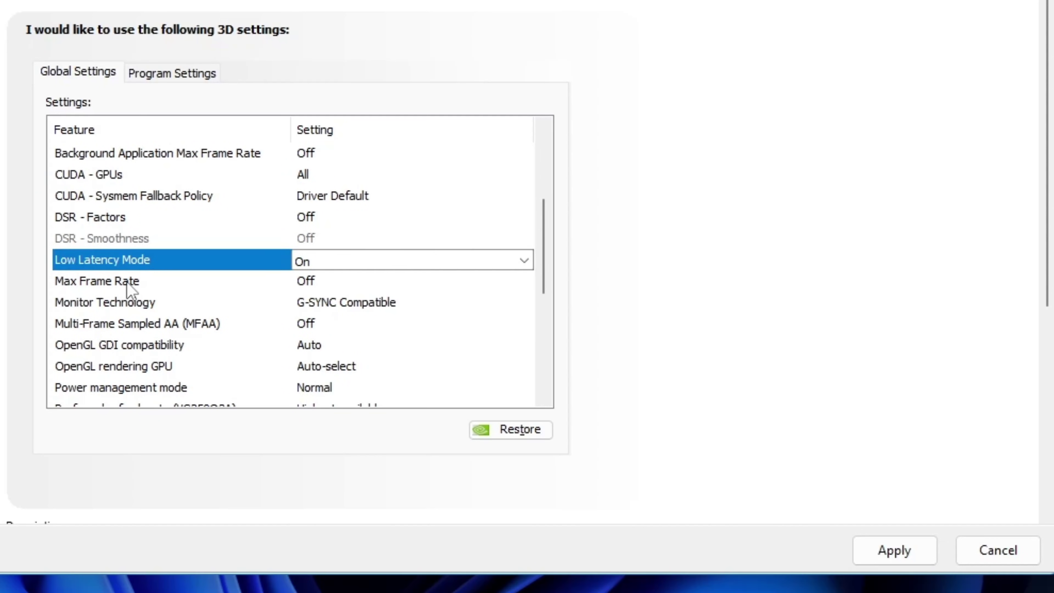
left_click(130, 286)
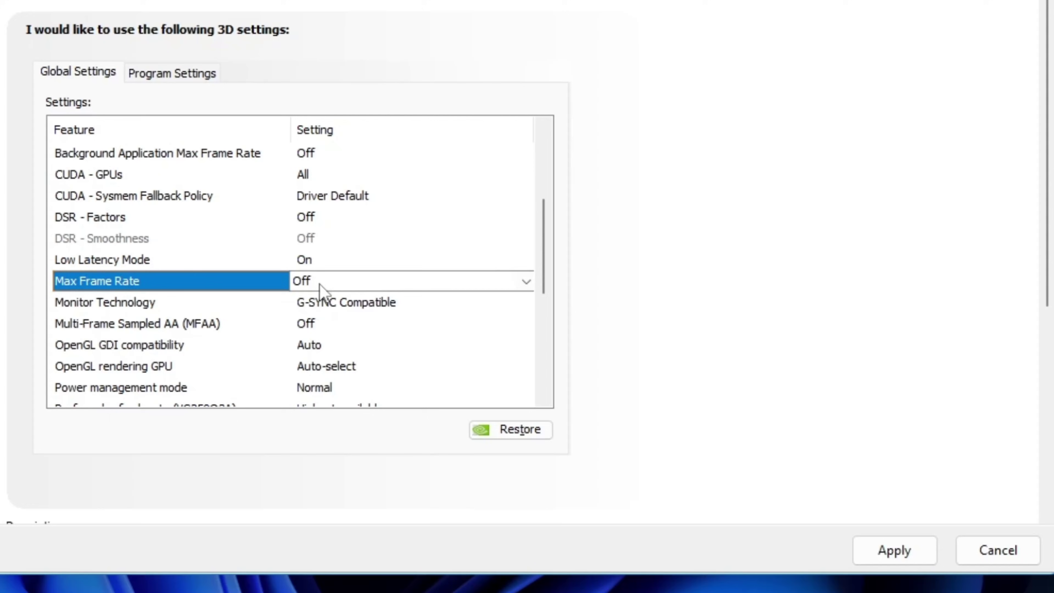
Change global Monitor Technology from G-SYNC Compatible to Fixed Refresh
left_click(141, 305)
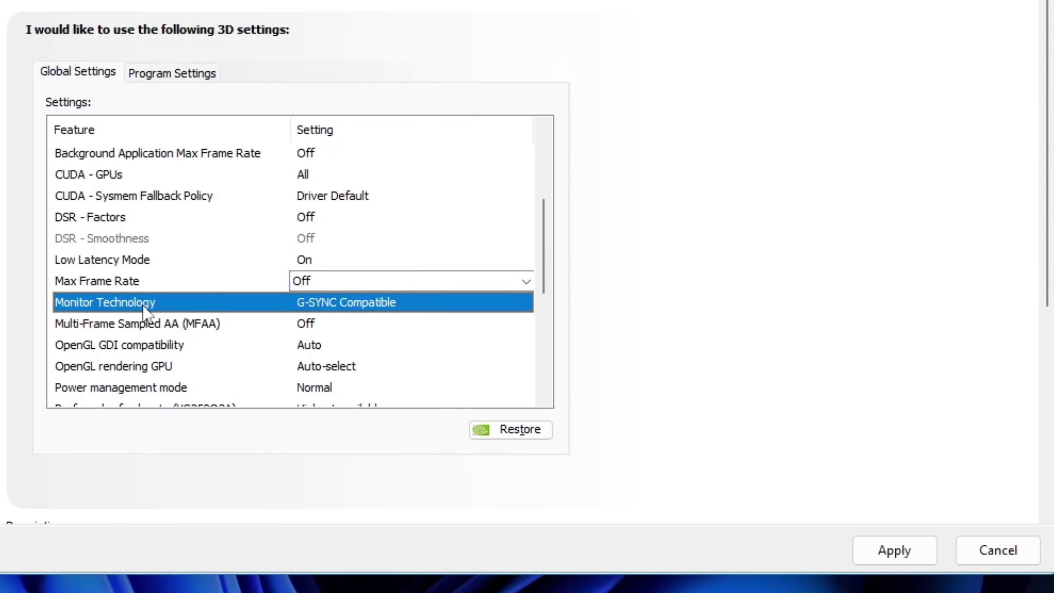
left_click(402, 305)
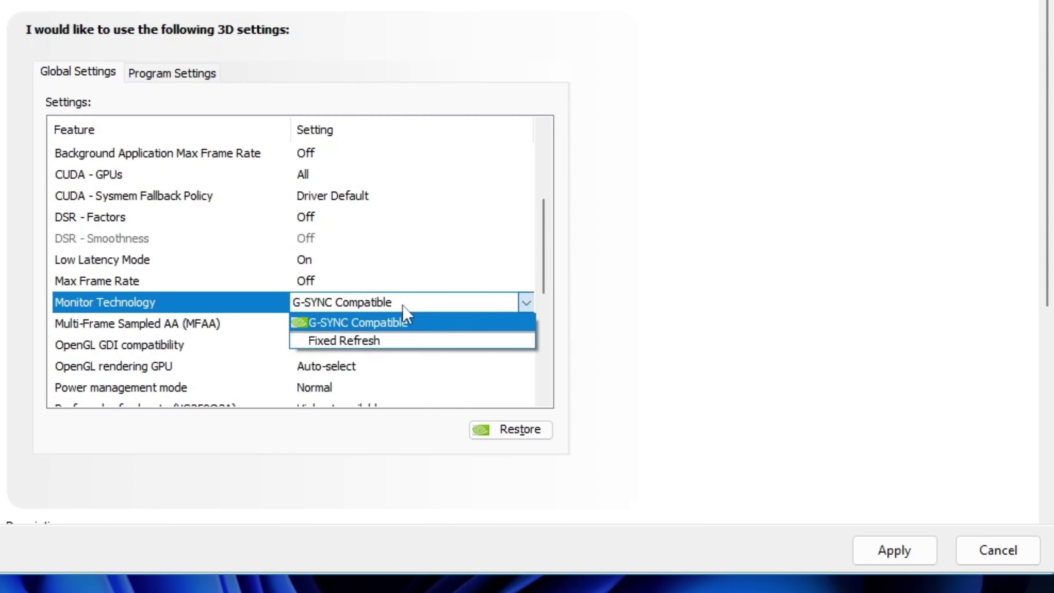
left_click(374, 341)
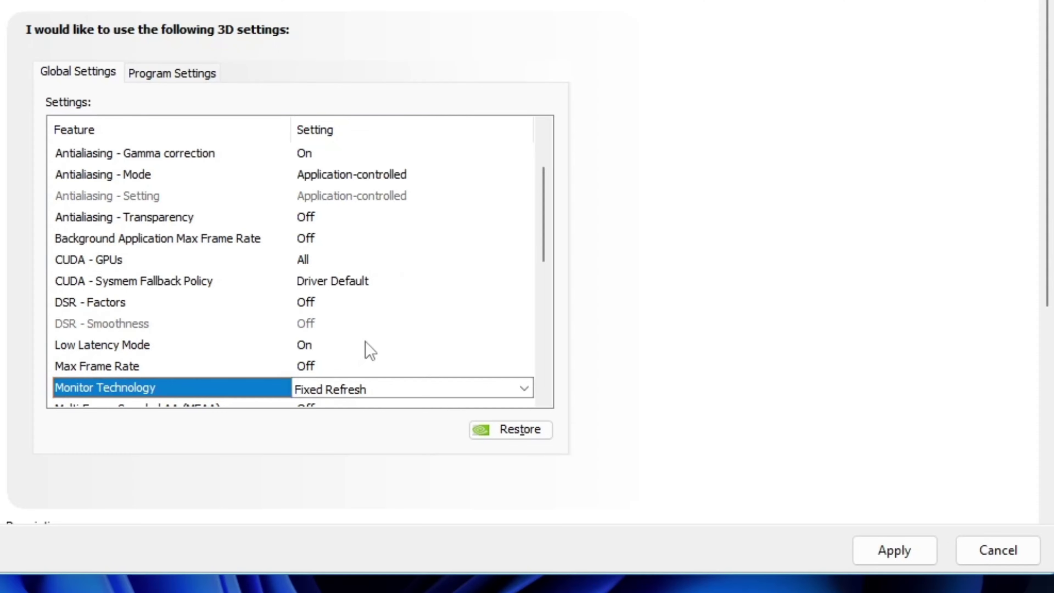
Set OpenGL GDI compatibility to Prefer performance
scroll(187, 349, "down", 3)
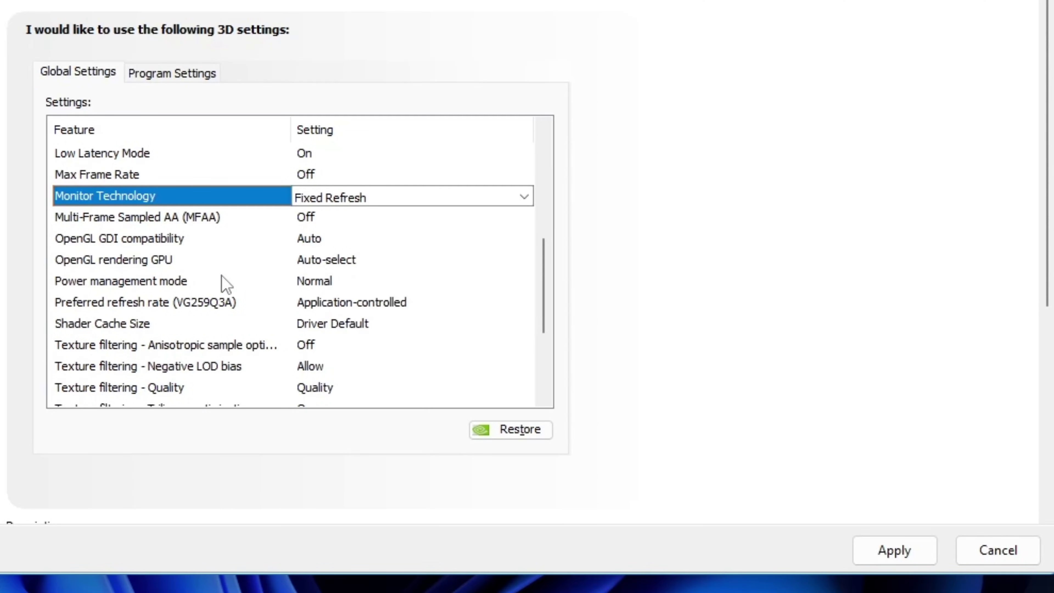
left_click(181, 238)
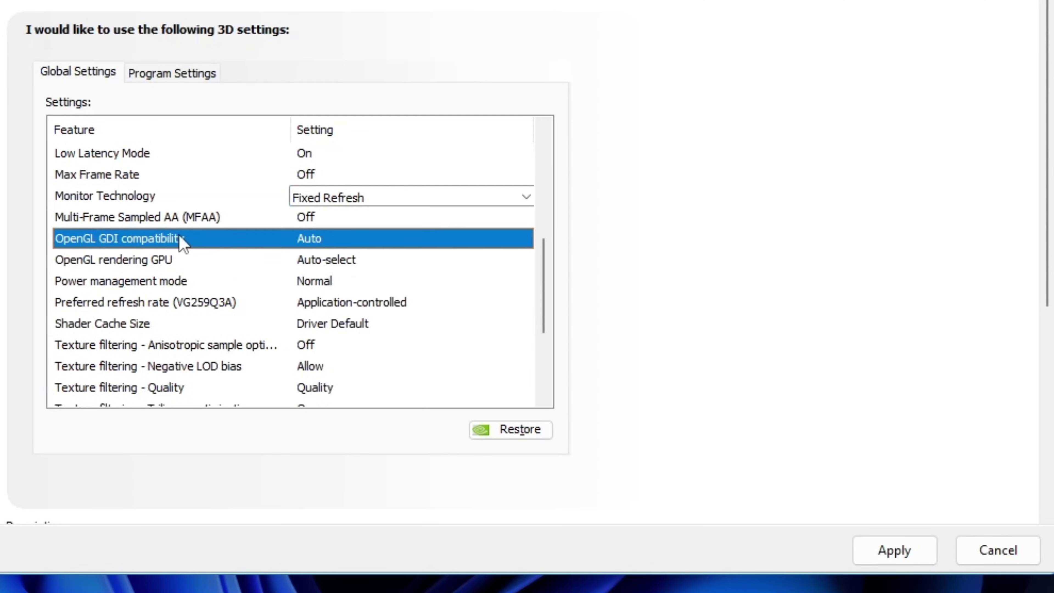
left_click(356, 244)
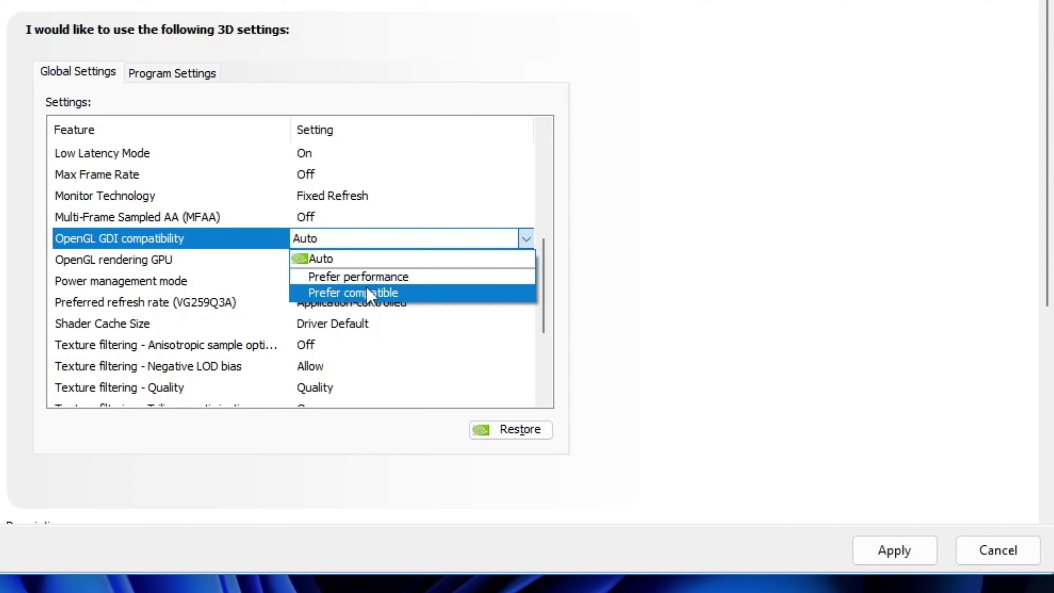
left_click(365, 276)
scroll(222, 285, "up", 2)
scroll(212, 320, "down", 3)
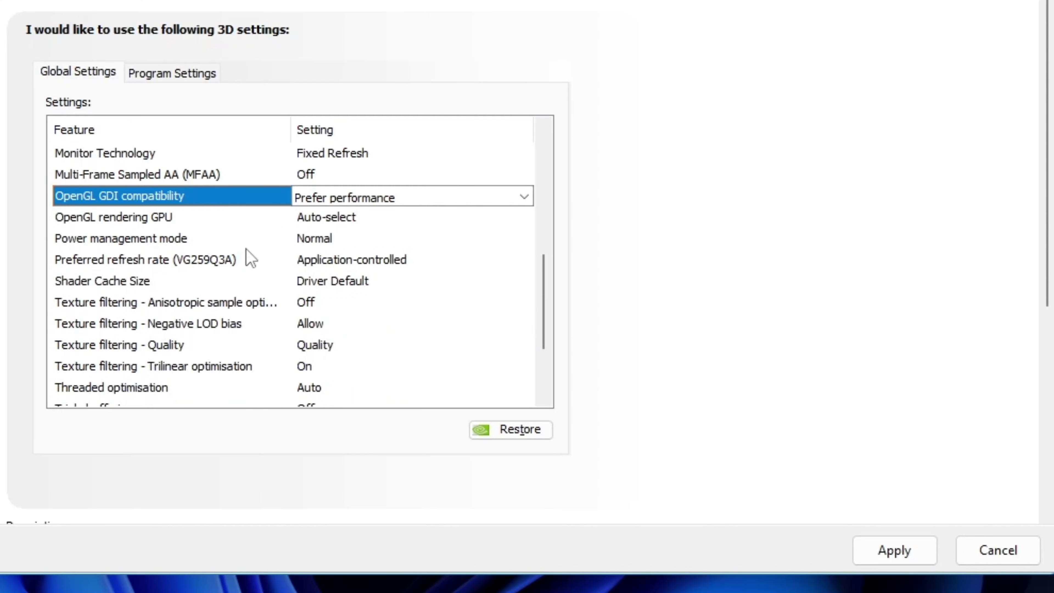
Set OpenGL rendering GPU to NVIDIA GeForce RTX 3060 instead of Auto-select
left_click(329, 216)
left_click(327, 218)
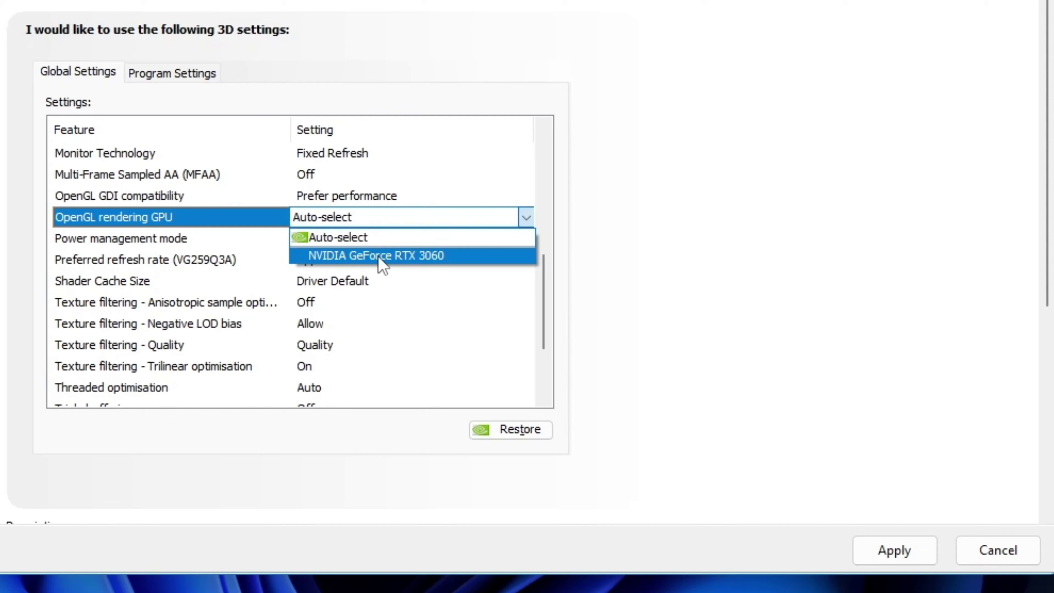
left_click(418, 259)
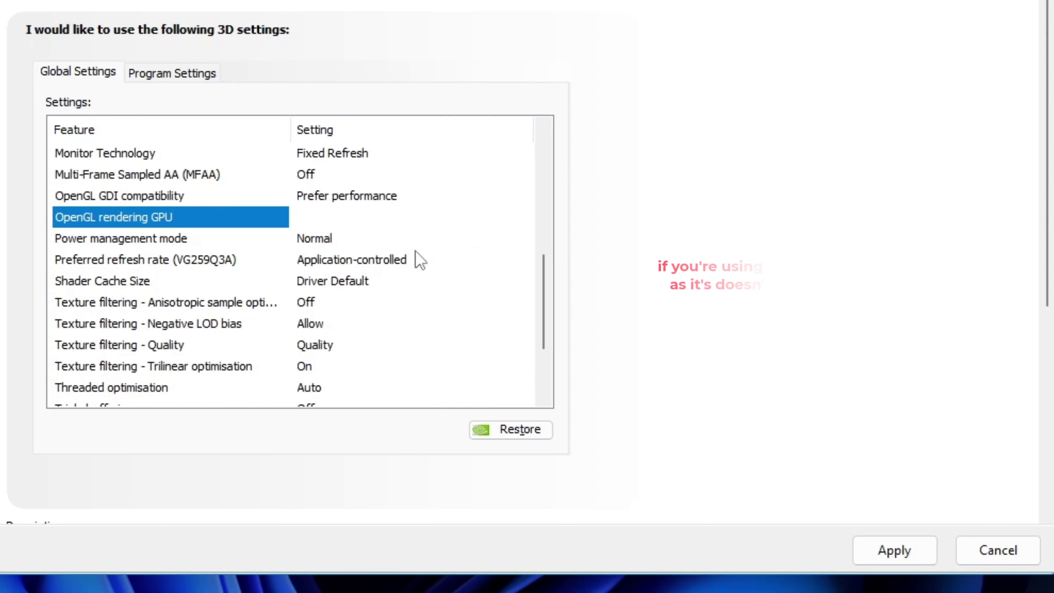
scroll(419, 260, "up", 5)
scroll(416, 259, "down", 3)
scroll(199, 305, "down", 3)
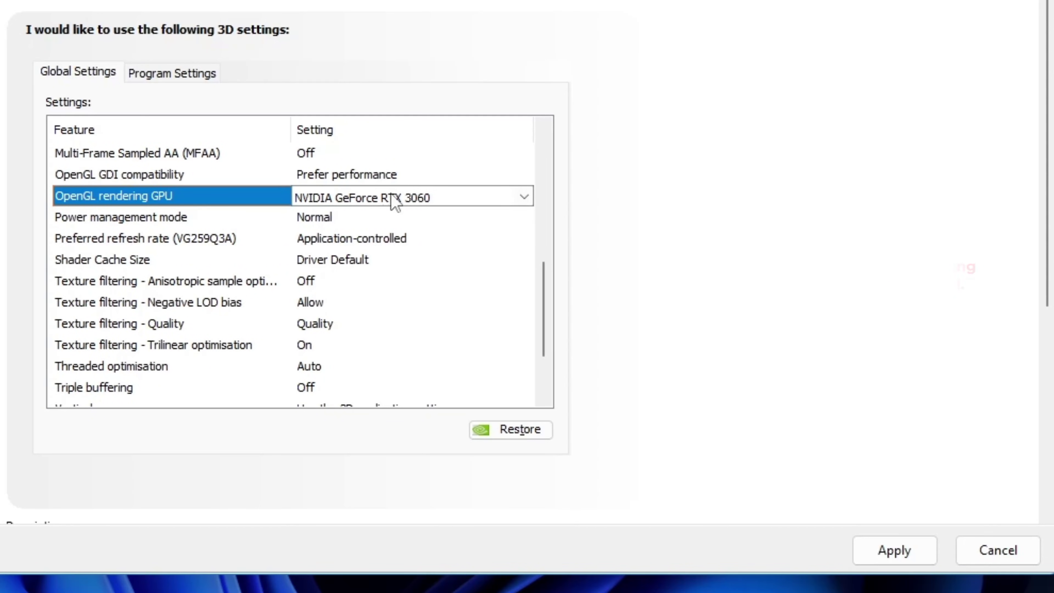
left_click(181, 218)
left_click(378, 224)
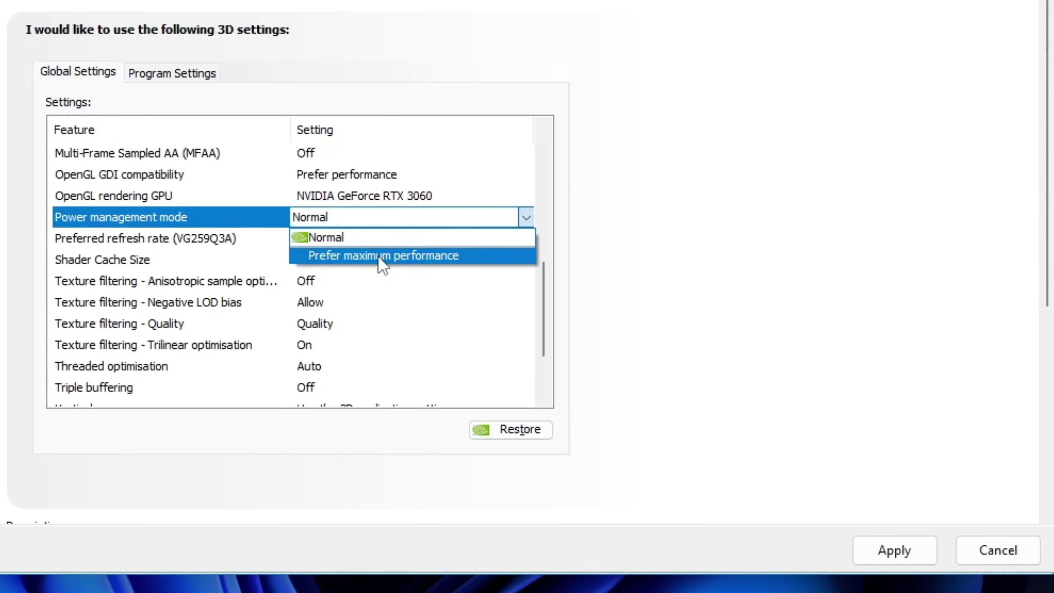
left_click(380, 257)
scroll(377, 264, "up", 6)
scroll(172, 305, "down", 7)
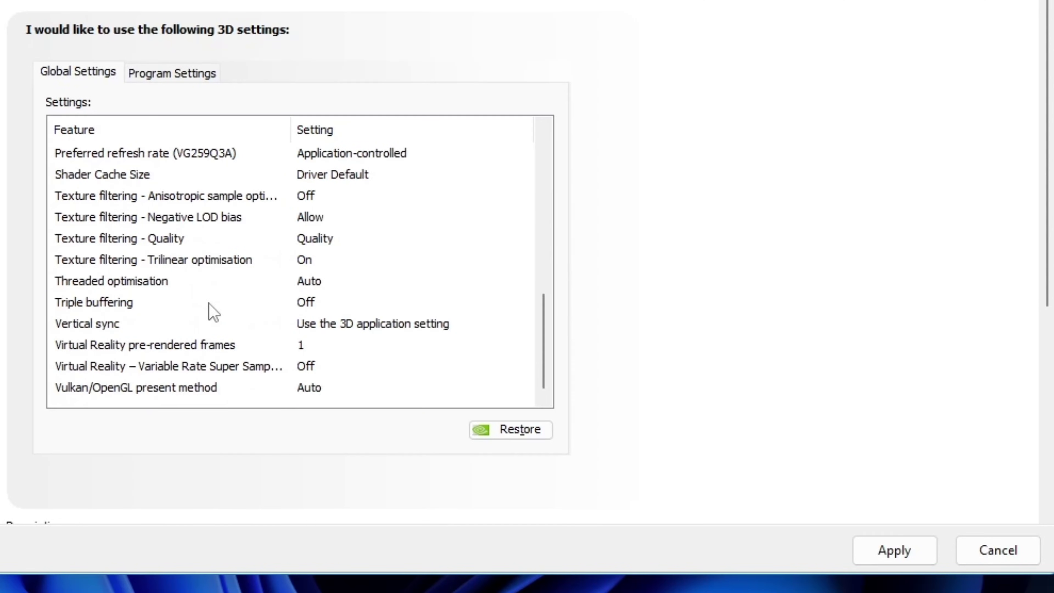
scroll(327, 187, "up", 2)
left_click(328, 261)
left_click(350, 296)
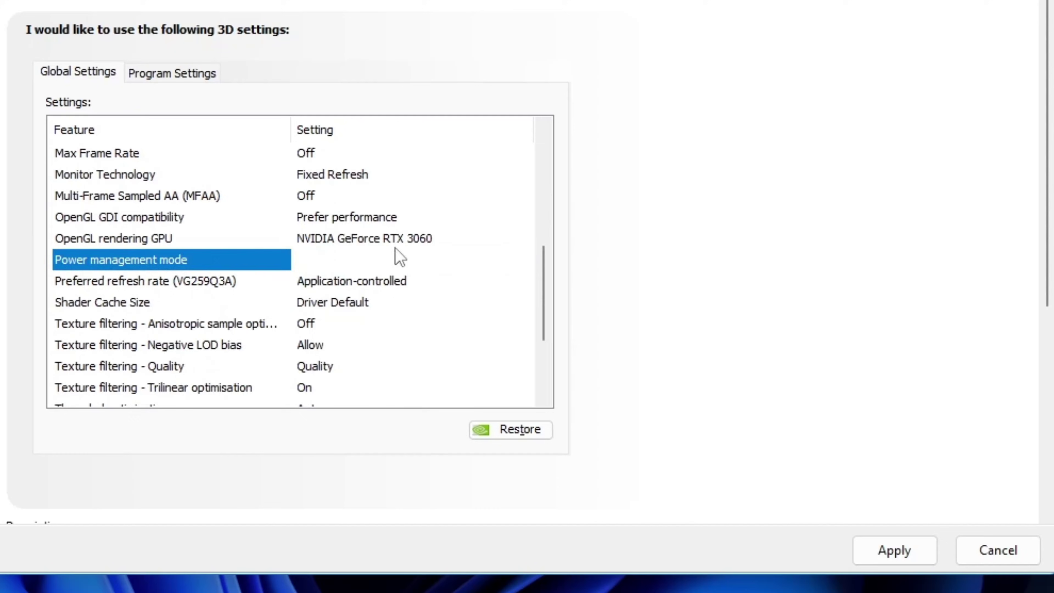
scroll(365, 259, "up", 5)
scroll(165, 337, "down", 6)
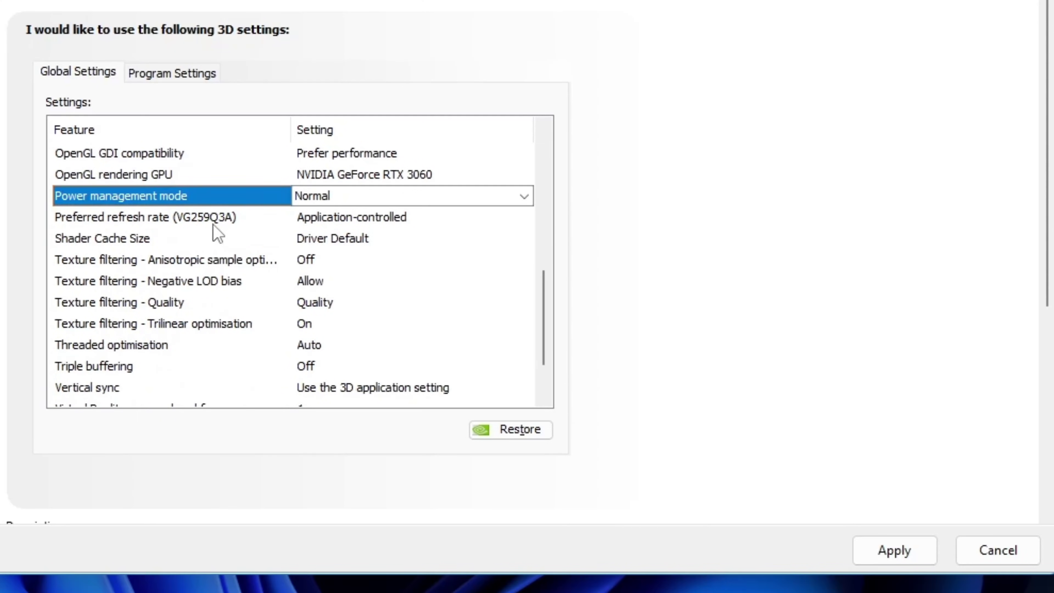
Set Preferred refresh rate to Highest available
left_click(217, 219)
left_click(378, 220)
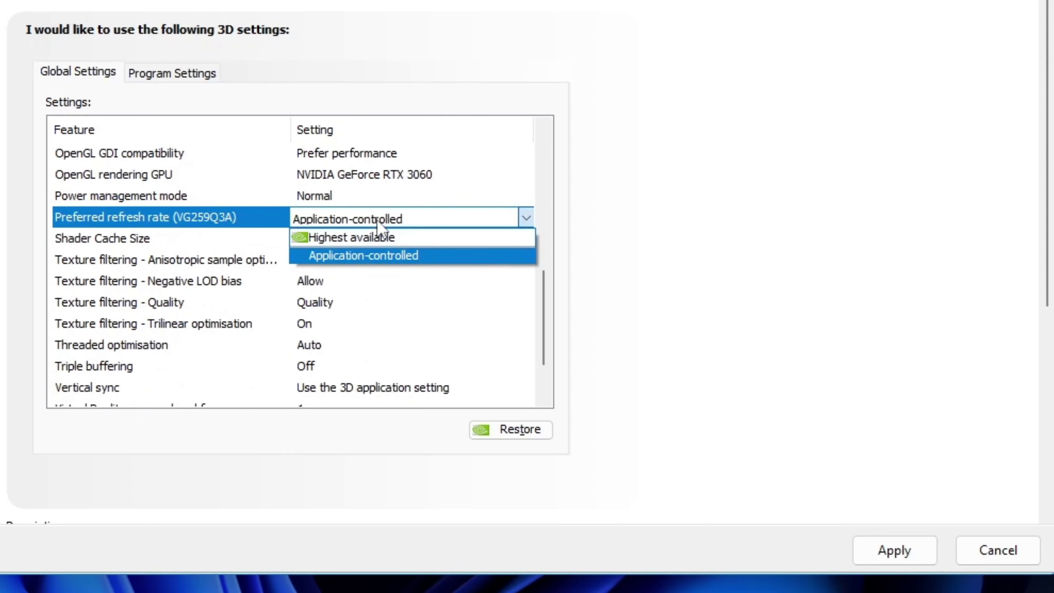
left_click(418, 239)
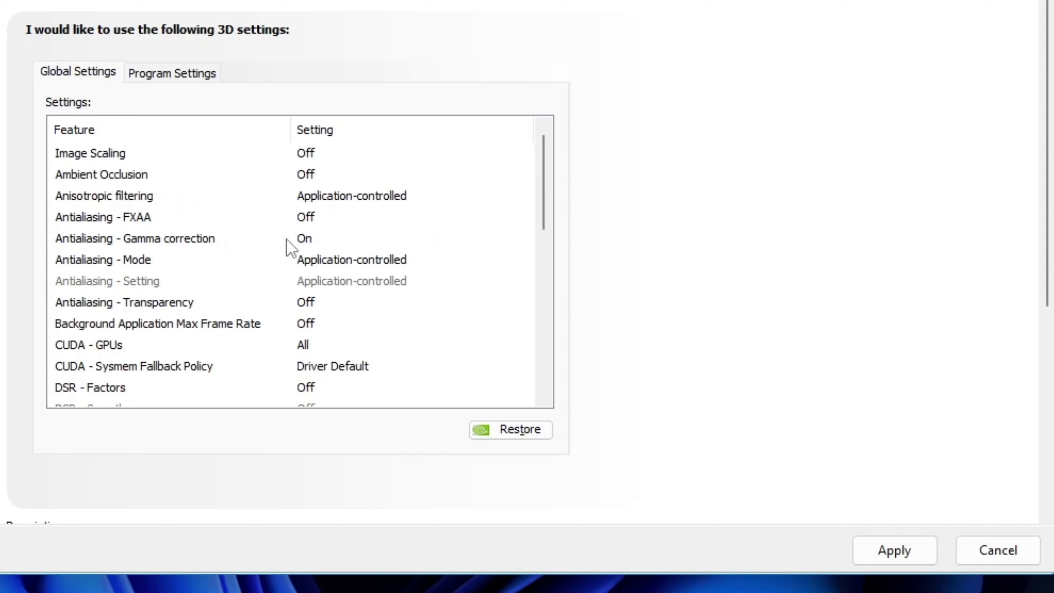
scroll(228, 287, "down", 7)
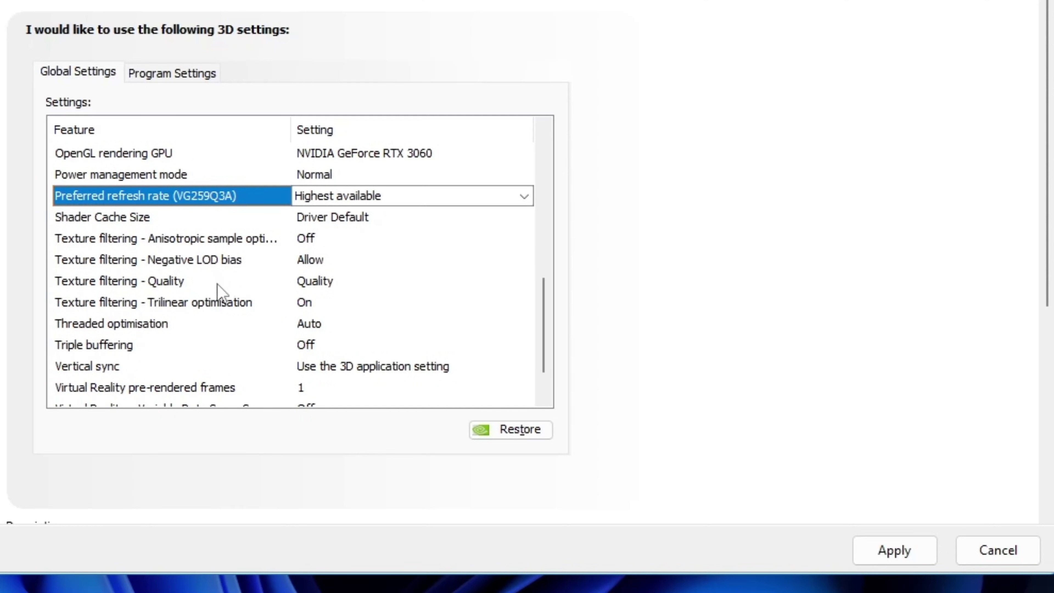
Set Texture filtering - Quality to Performance and confirm it stays Performance
left_click(372, 286)
left_click(374, 283)
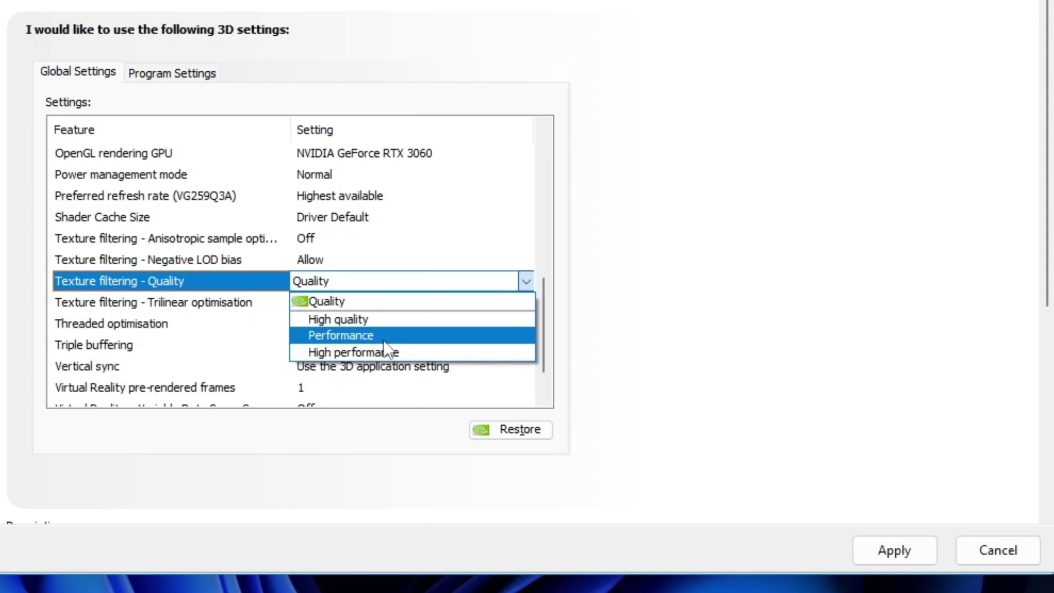
left_click(383, 340)
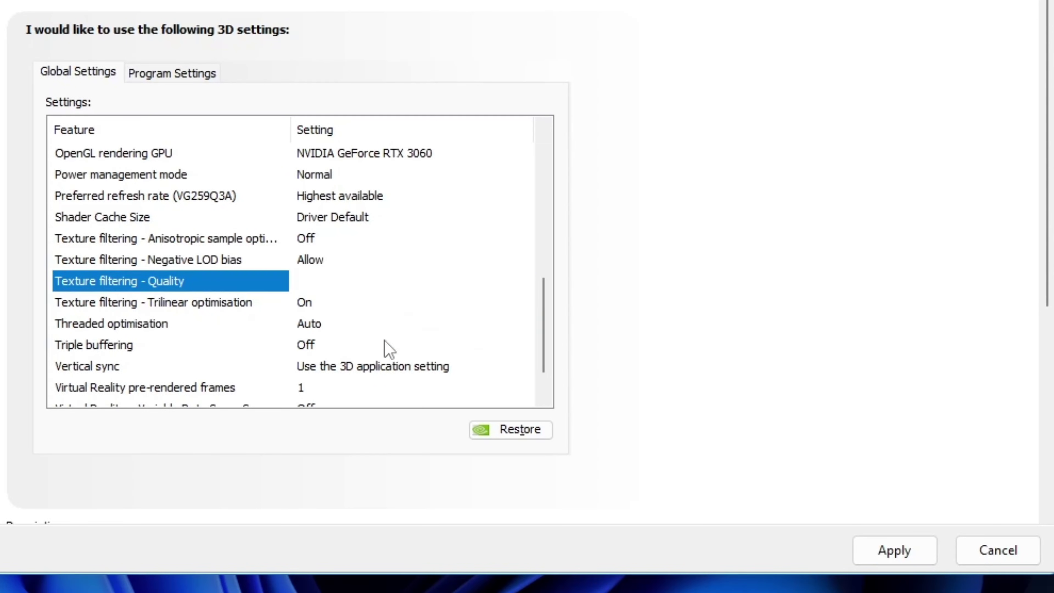
scroll(274, 299, "up", 6)
scroll(245, 312, "down", 5)
scroll(240, 303, "down", 2)
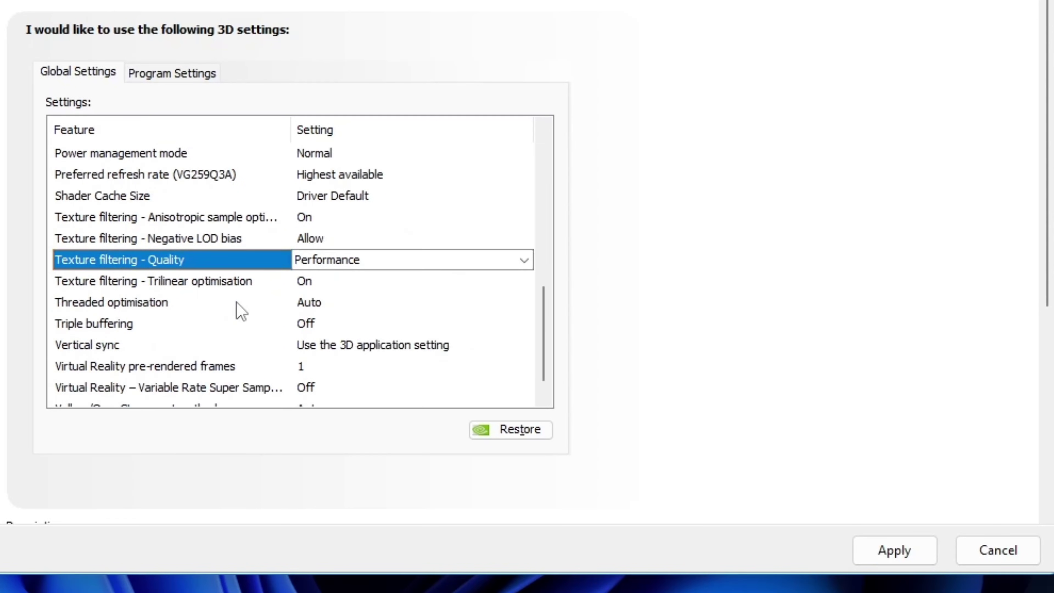
left_click(338, 262)
left_click(339, 265)
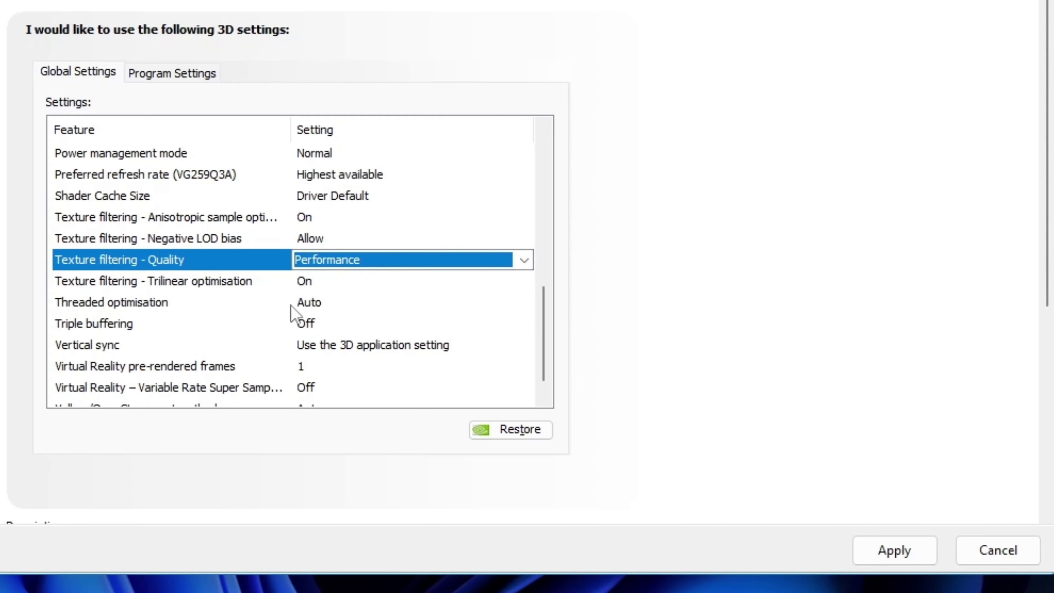
Set Threaded optimisation to On in the global settings
left_click(308, 306)
left_click(340, 312)
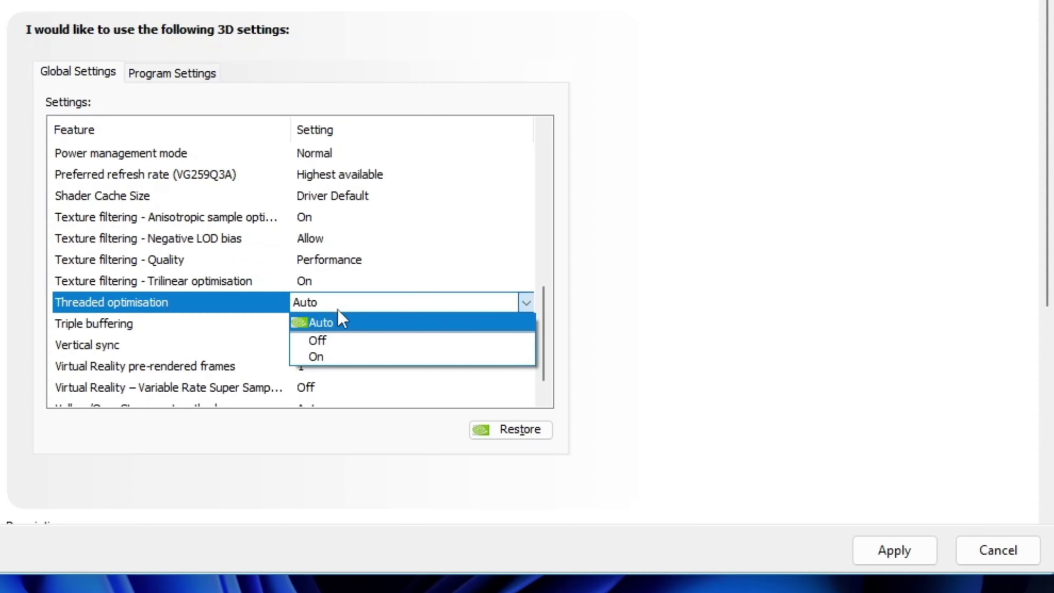
left_click(337, 357)
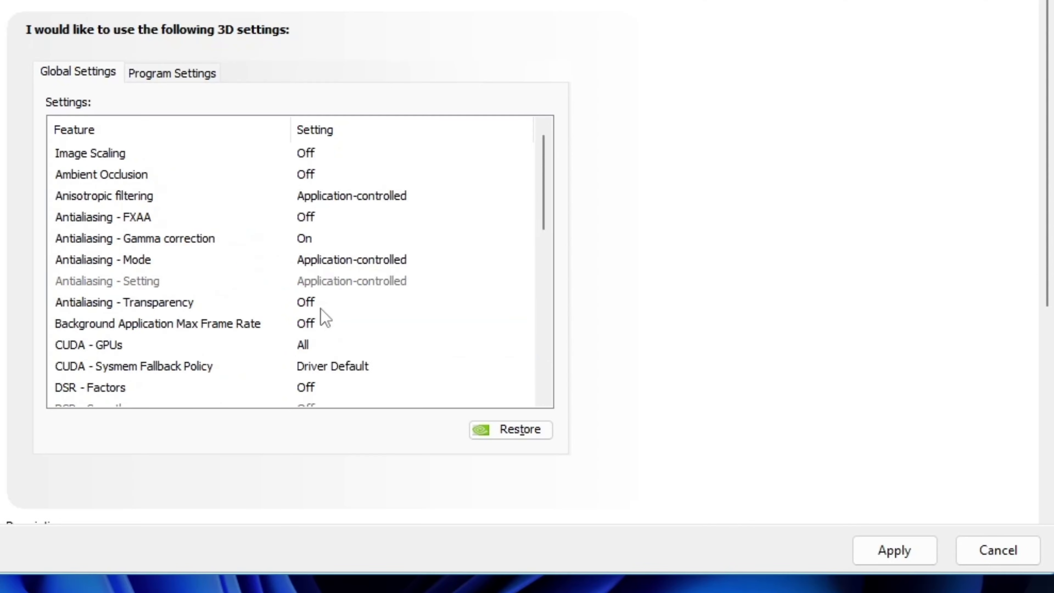
scroll(268, 308, "down", 2)
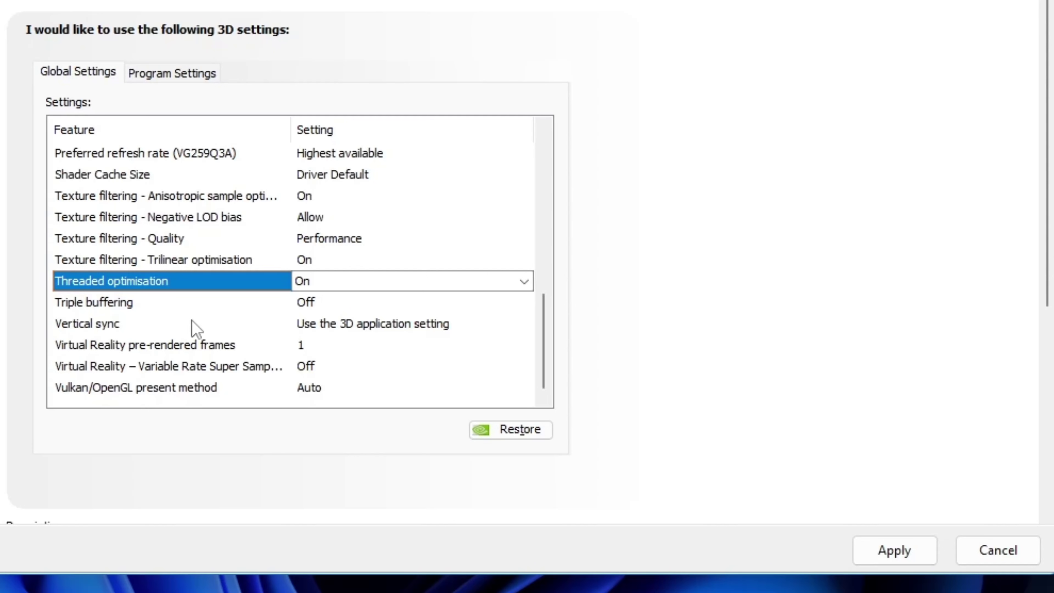
Set Vertical sync to Off in the global settings
left_click(349, 326)
left_click(351, 326)
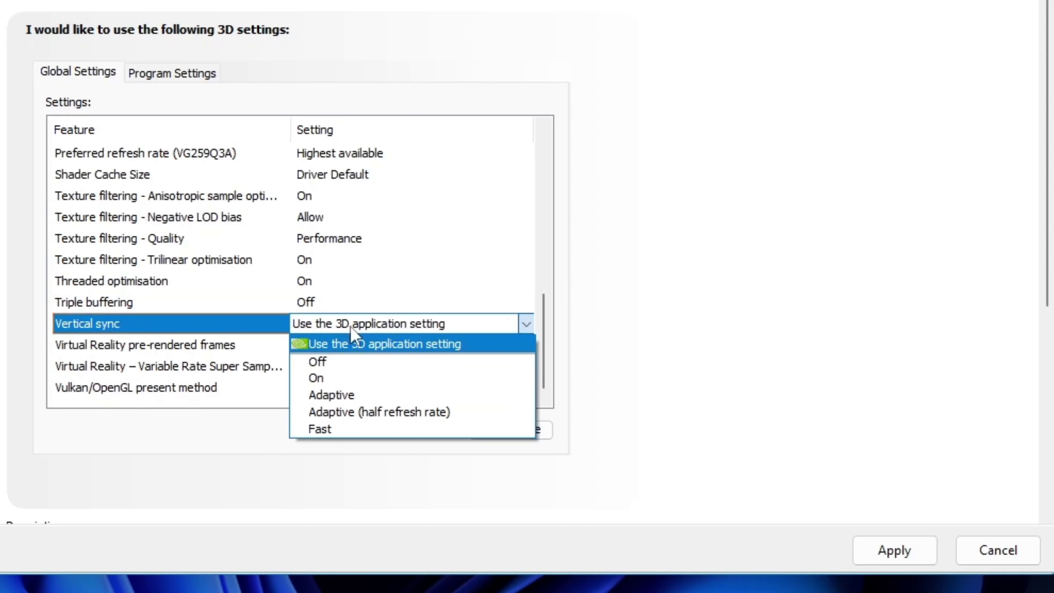
left_click(358, 369)
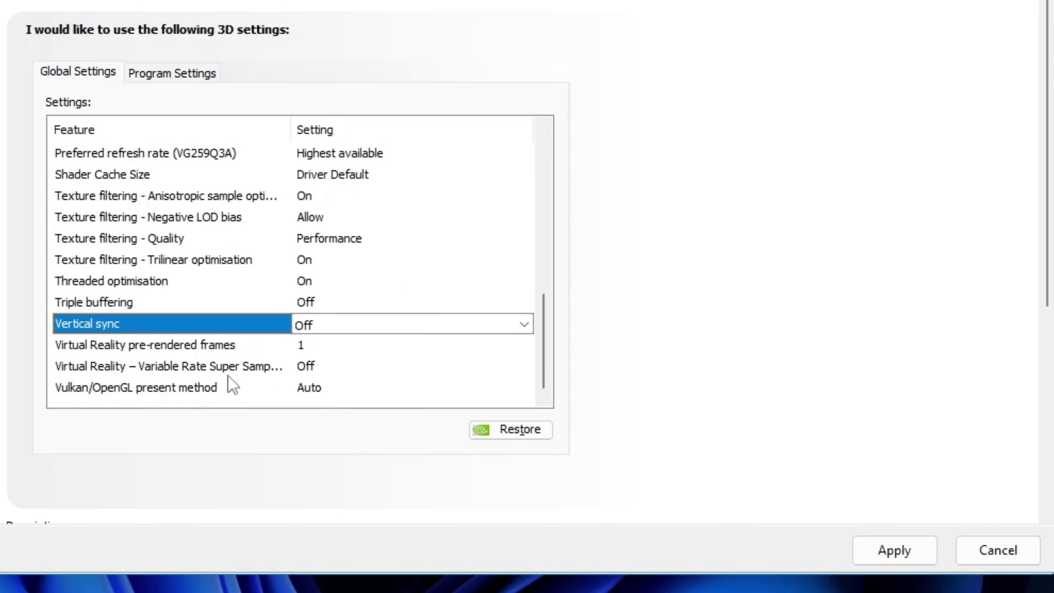
scroll(236, 228, "up", 7)
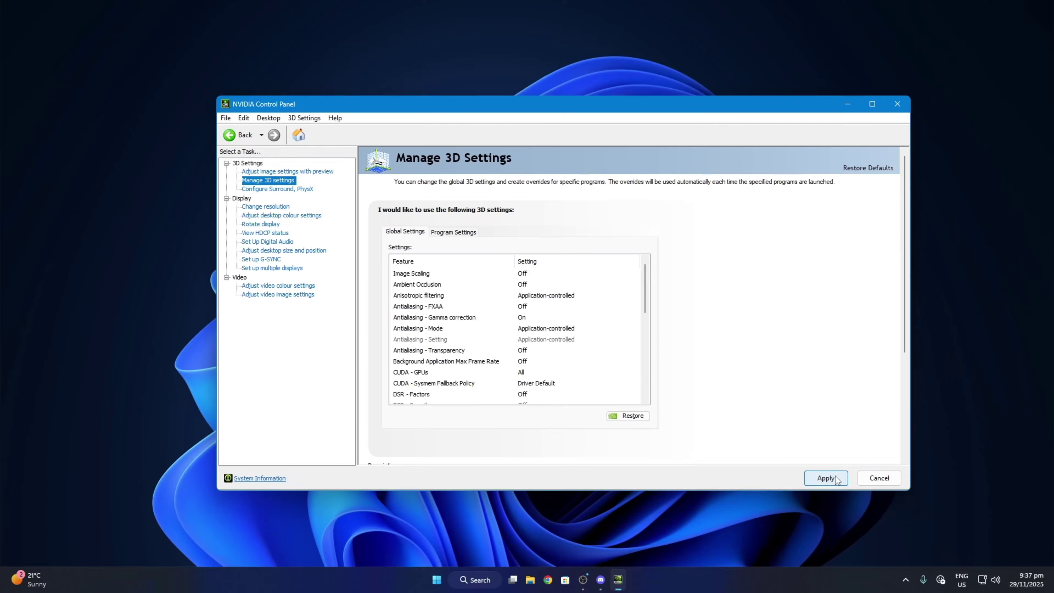
Apply the 3D settings, launch NVIDIA App from the tray, and check Drivers for updates
left_click(835, 478)
key("alt+F4")
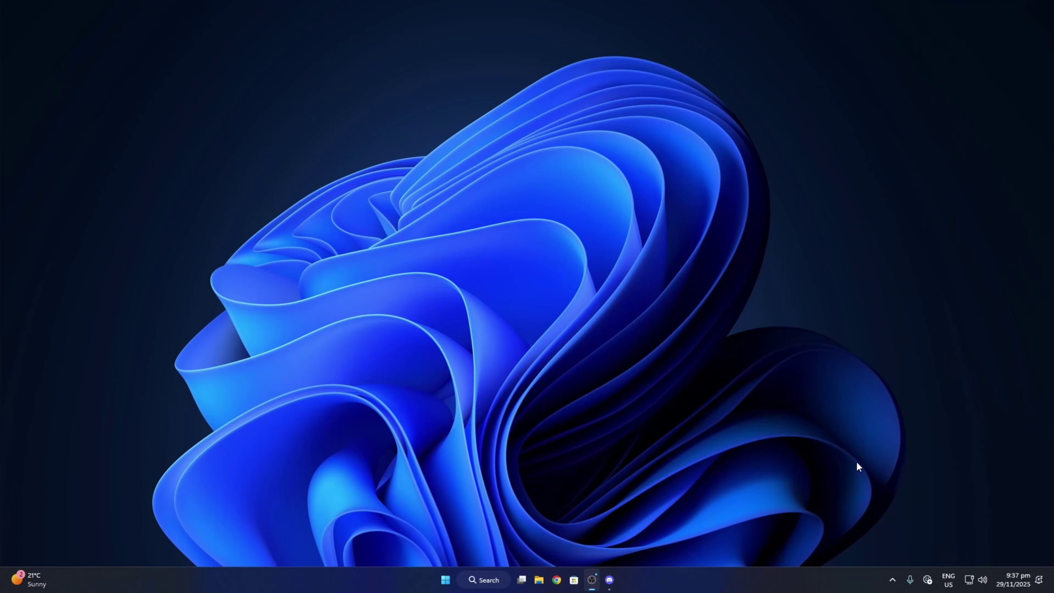
left_click(893, 580)
right_click(849, 524)
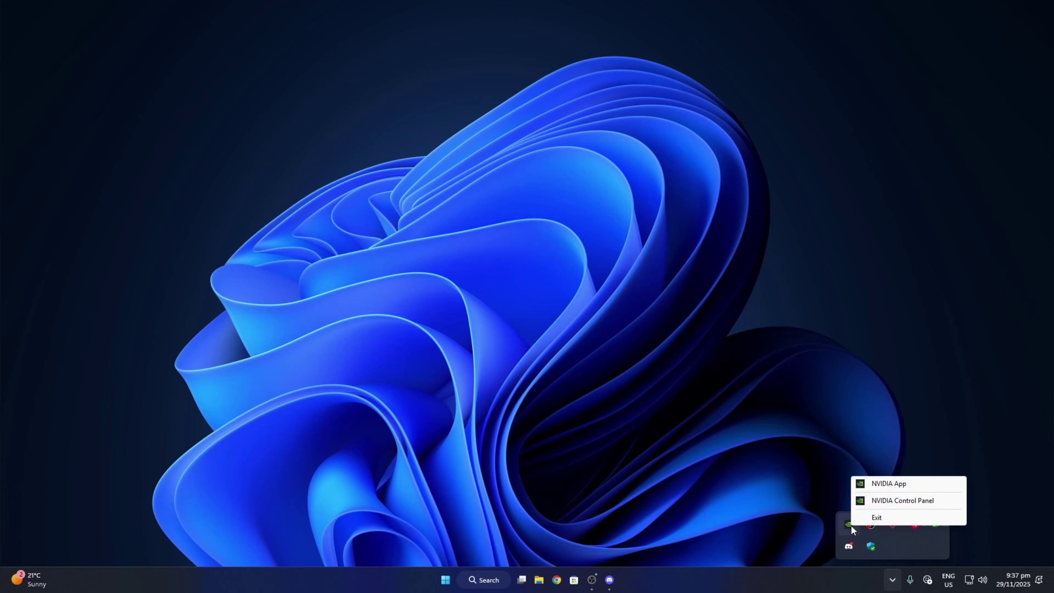
left_click(888, 484)
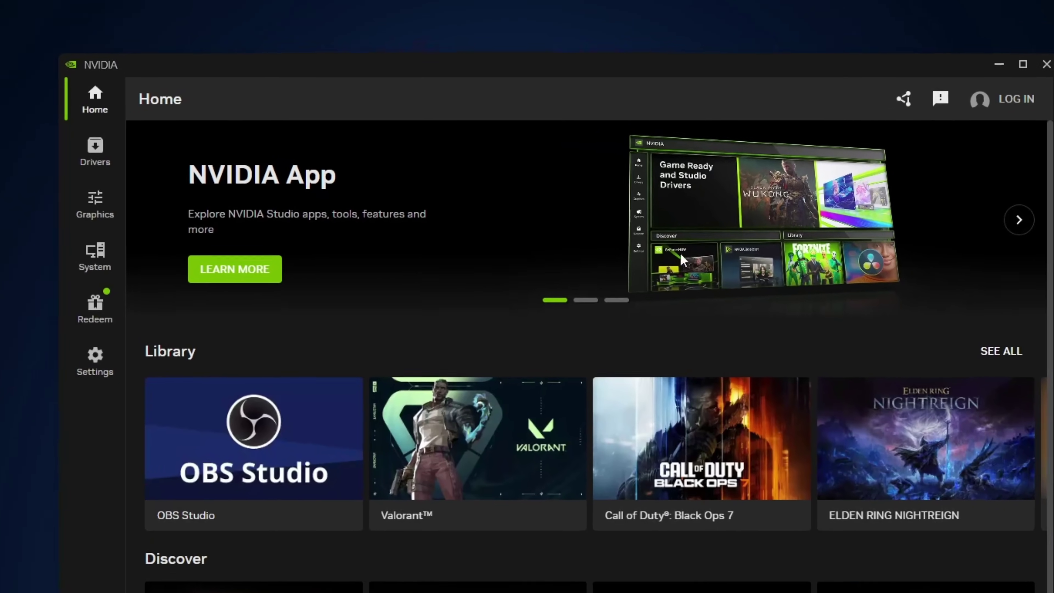
left_click(99, 169)
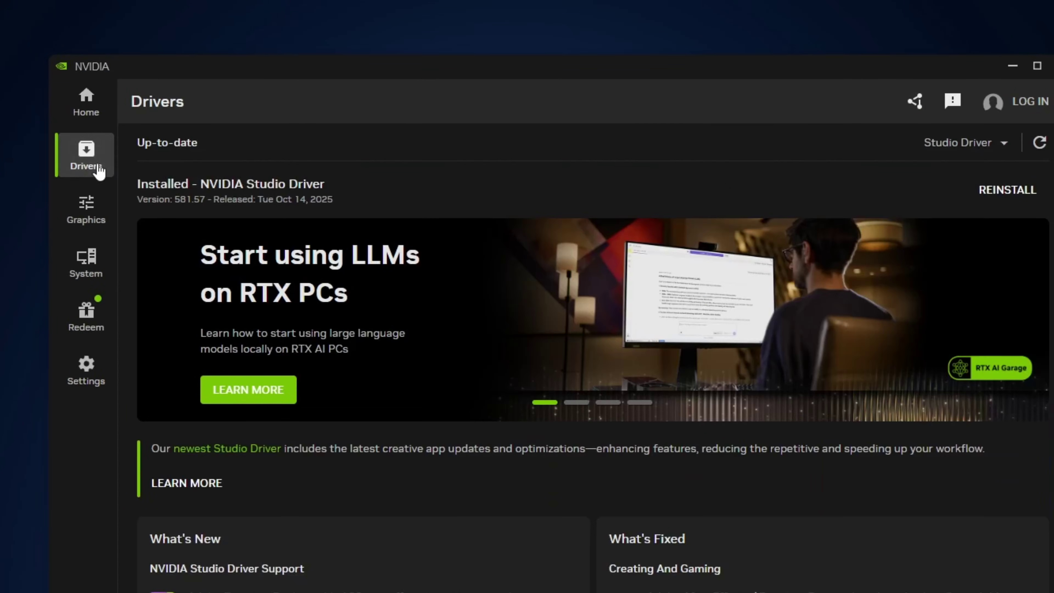
left_click(1038, 143)
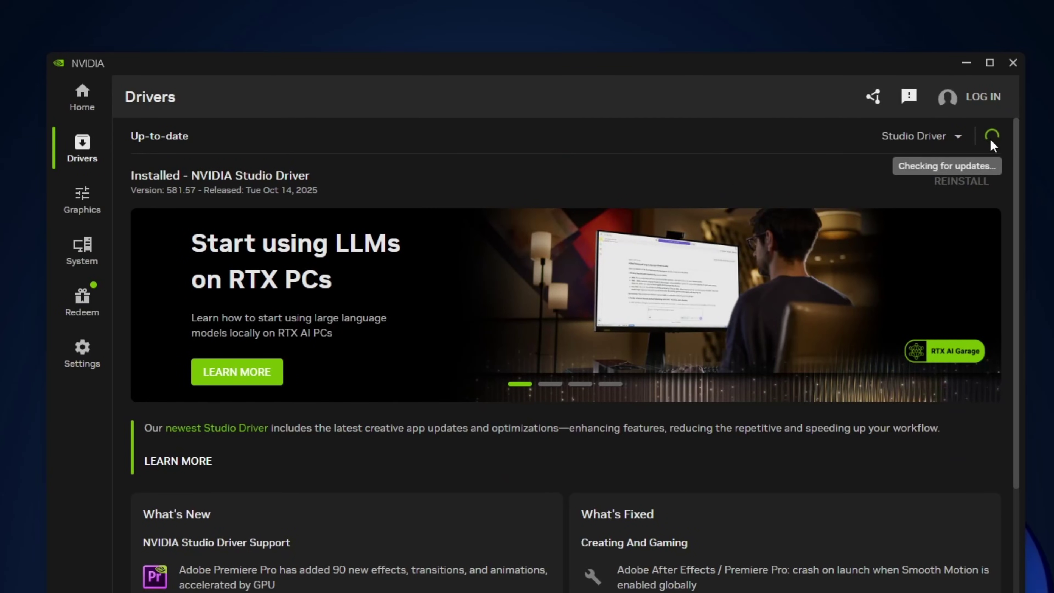
Optimise Valorant and push its graphics fully to Performance: anisotropic 1x, anti-aliasing None, detail Low
left_click(79, 202)
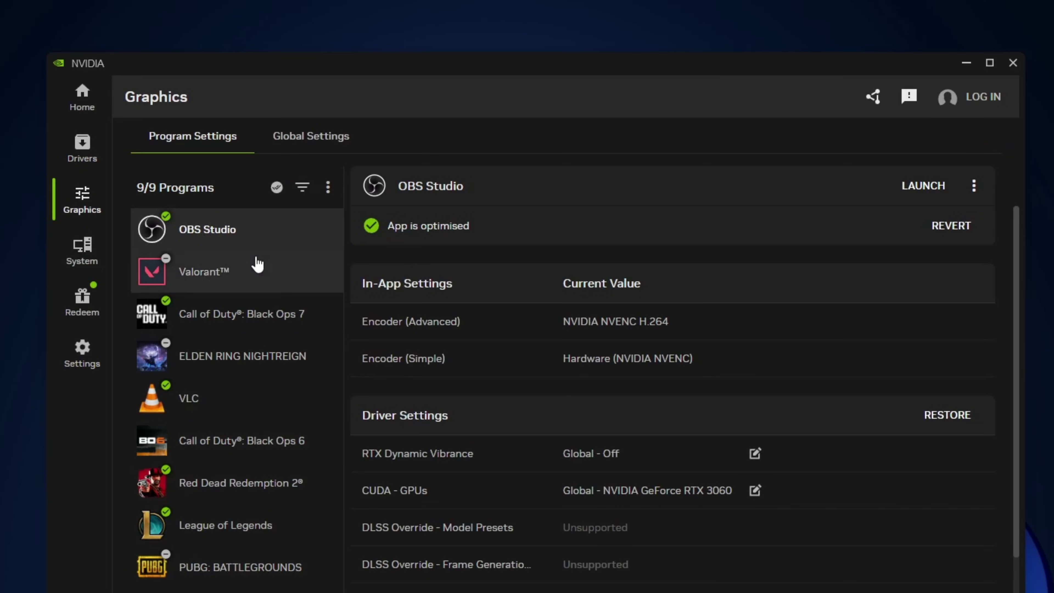
left_click(235, 277)
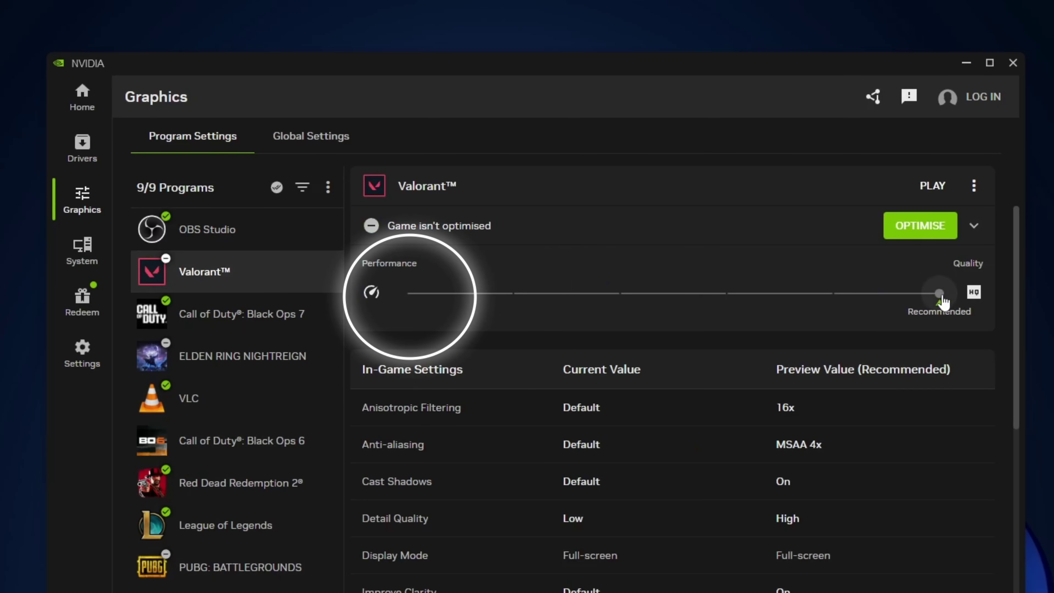
left_click(930, 228)
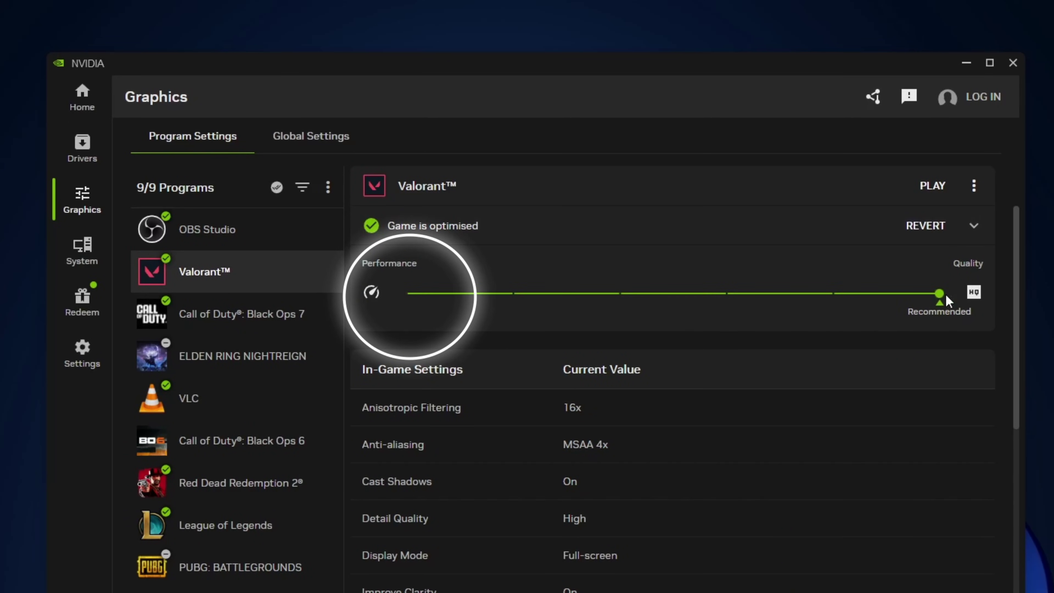
left_click_drag(938, 297, 388, 301)
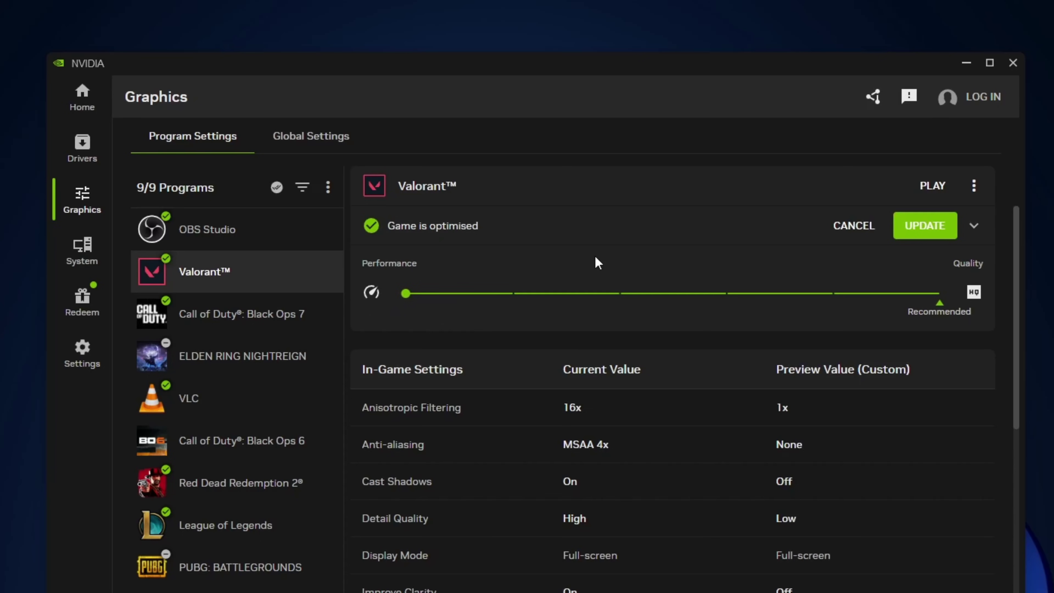
left_click(917, 231)
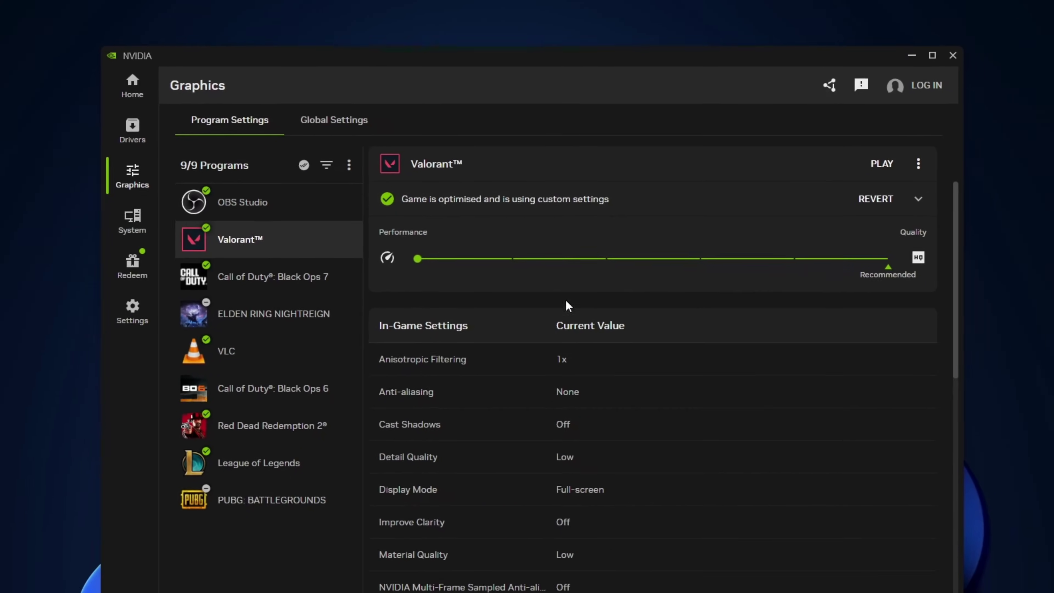
Set Red Dead Redemption 2's graphics slider to maximum performance and save it
scroll(620, 465, "down", 5)
left_click(312, 351)
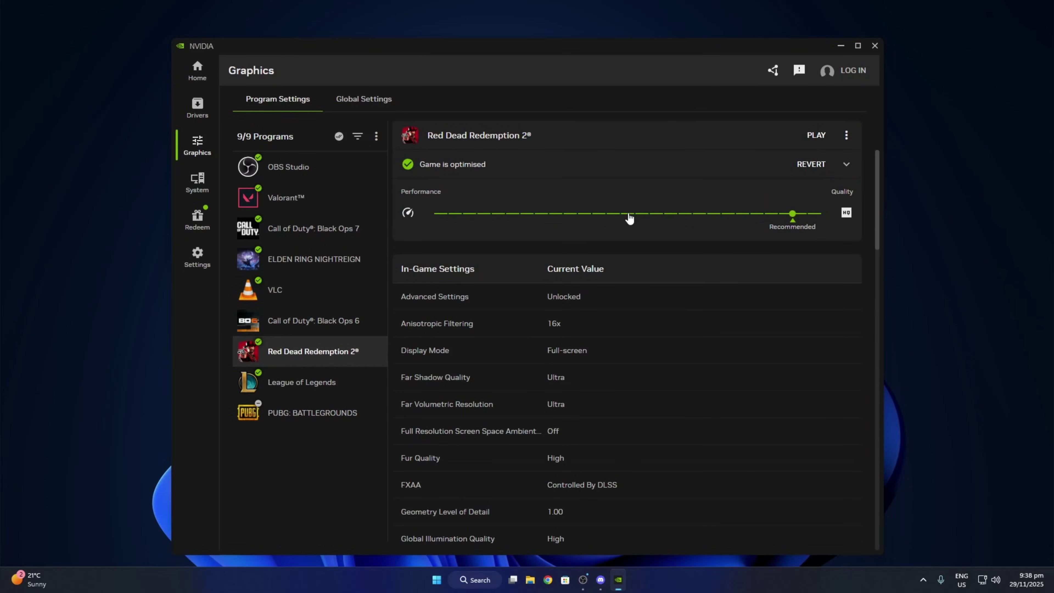
left_click_drag(627, 213, 426, 215)
left_click(809, 164)
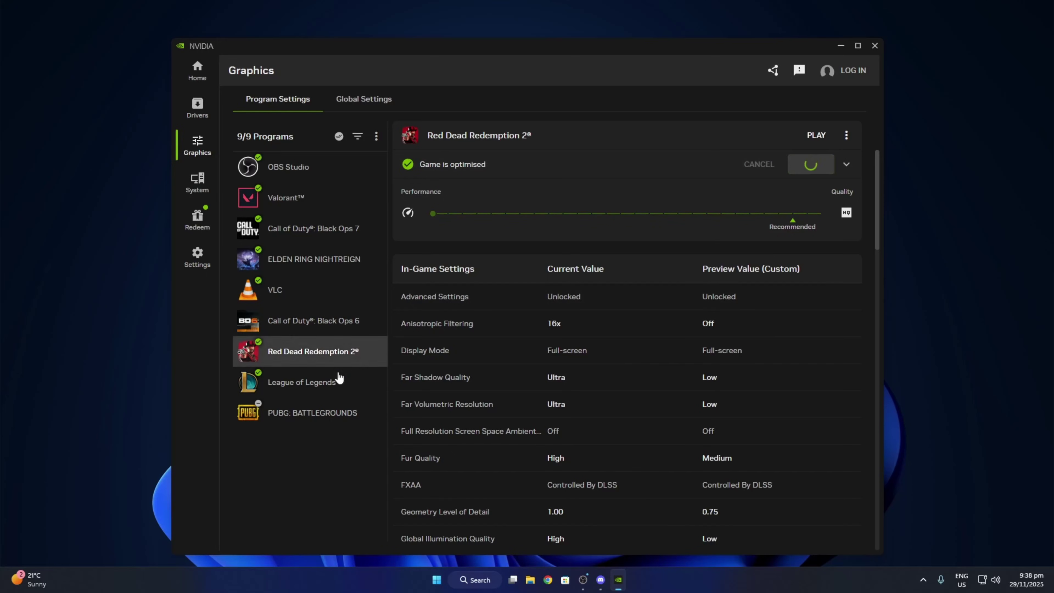
Set League of Legends' graphics slider to maximum performance and save it
left_click(342, 383)
left_click_drag(629, 214, 431, 215)
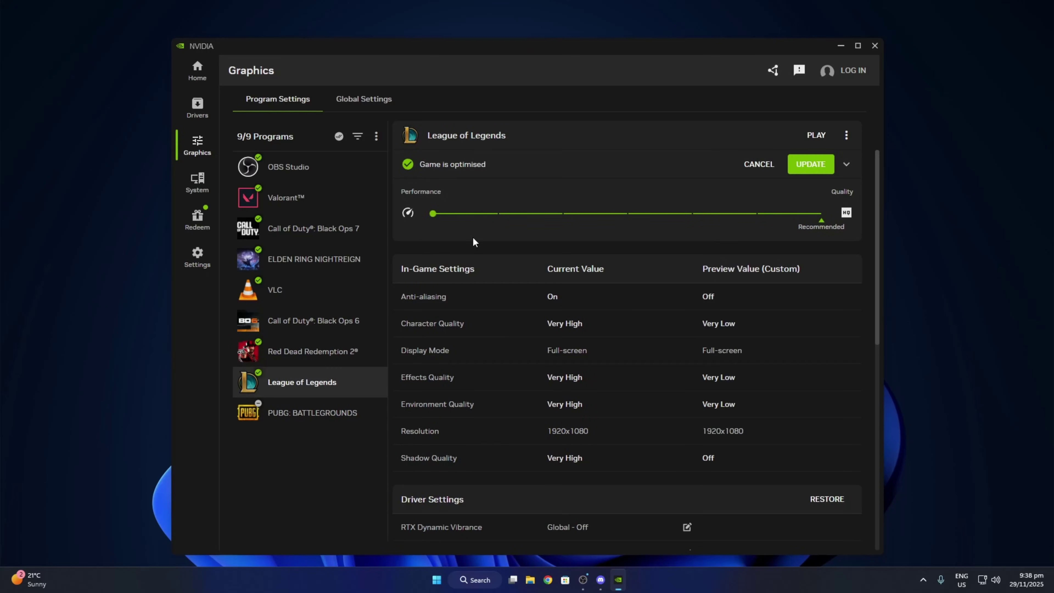
left_click(809, 164)
Optimise PUBG: BATTLEGROUNDS at maximum performance: render scale 80, shadows and textures Very Low
left_click(312, 413)
left_click_drag(649, 215, 415, 228)
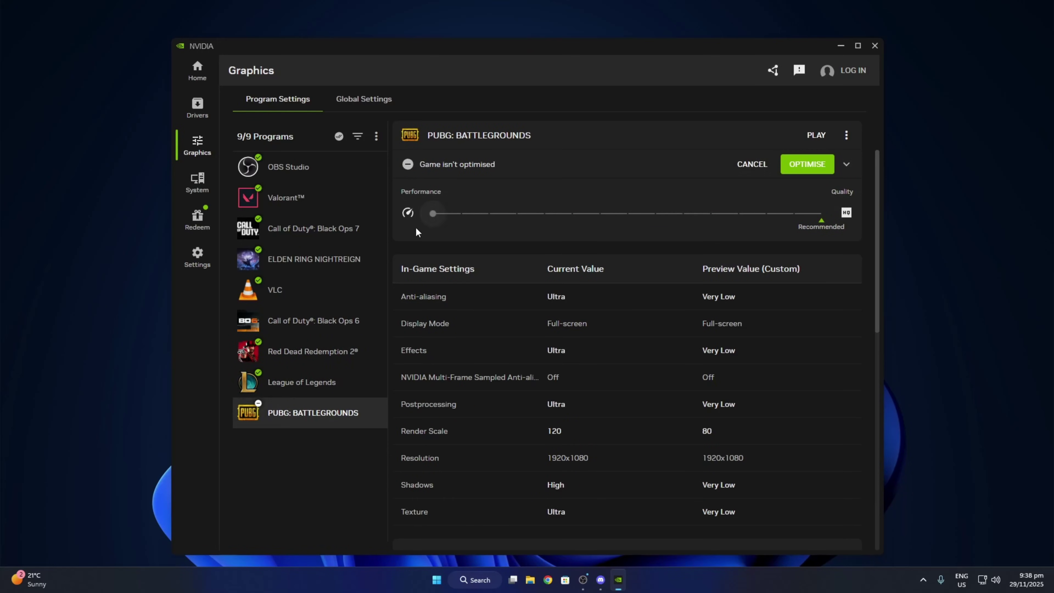
left_click(805, 164)
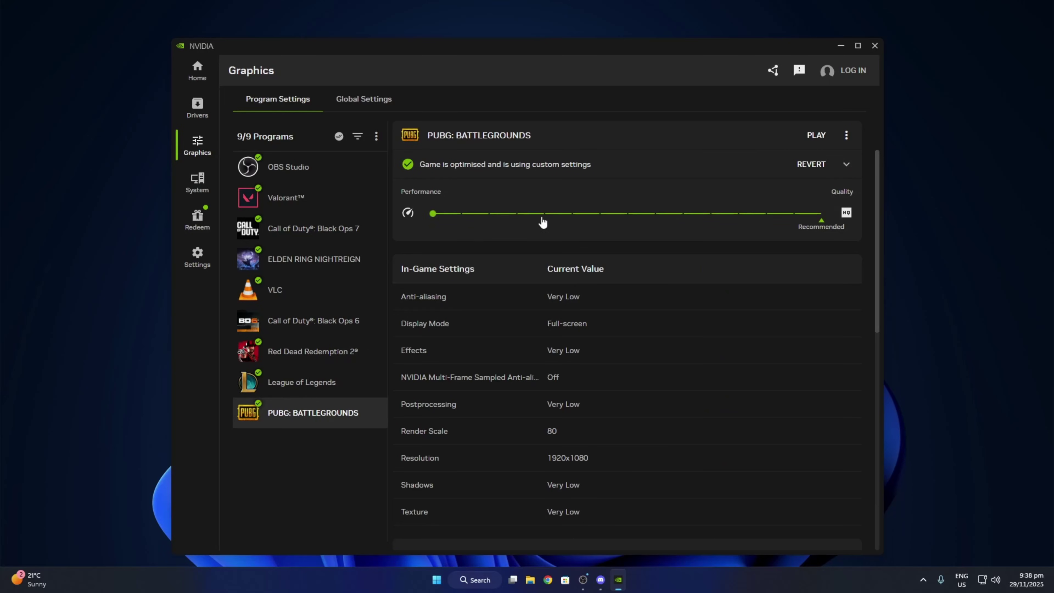
Review the G-SYNC and Surround details on the System displays page, then close NVIDIA App
left_click(196, 168)
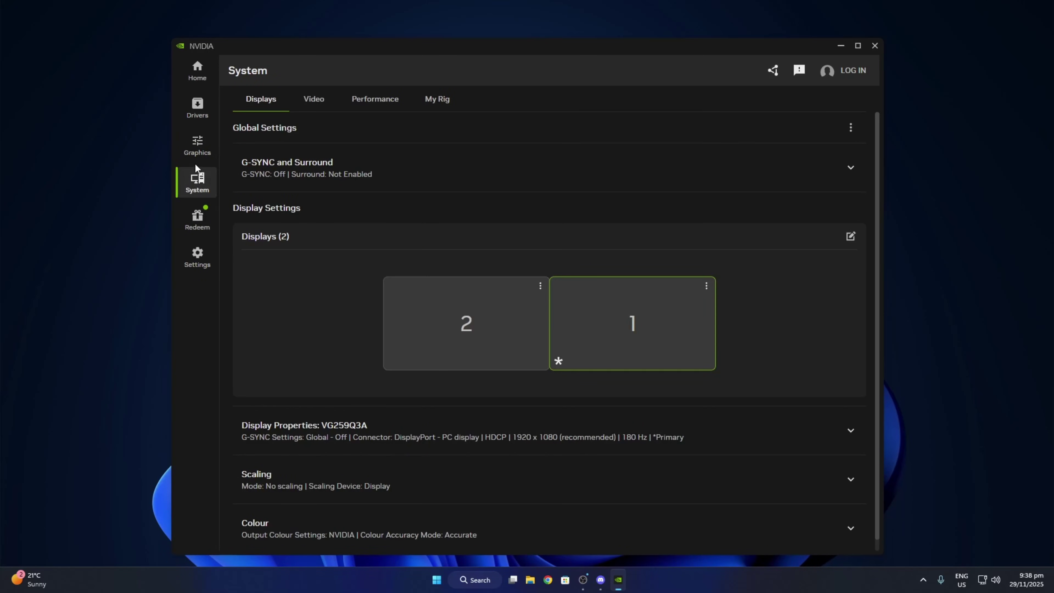
left_click(413, 180)
left_click(400, 174)
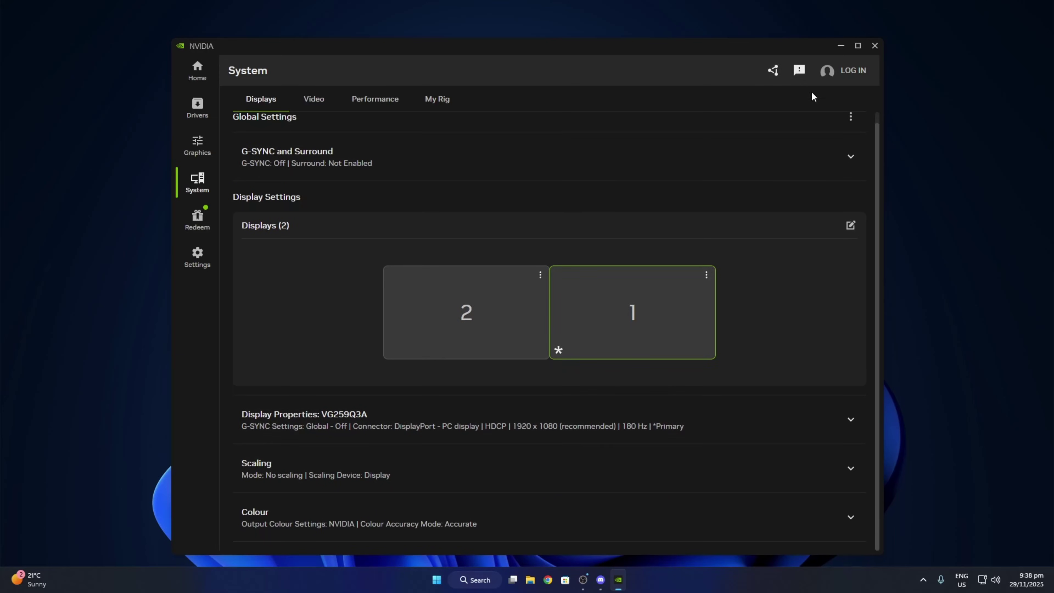
left_click(874, 46)
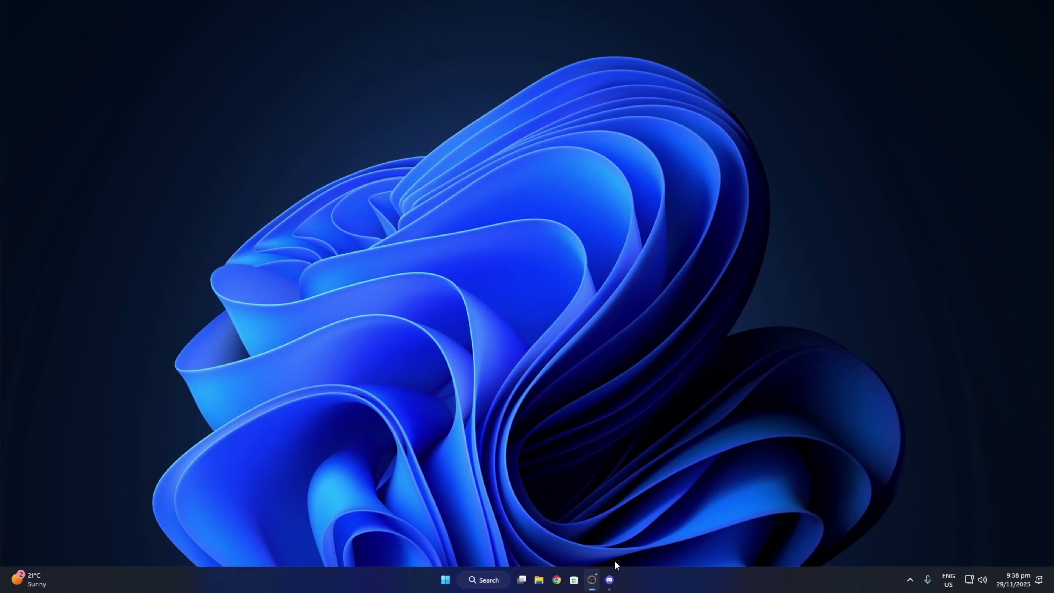